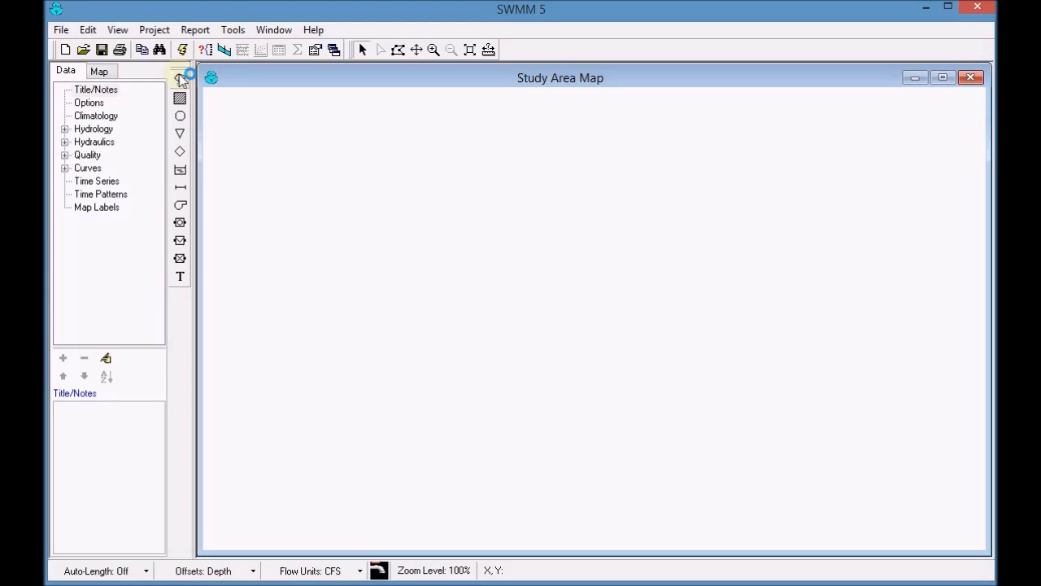
# Step: Open the T5-5m.inp project from the Exercise folder
pyautogui.click(62, 31)
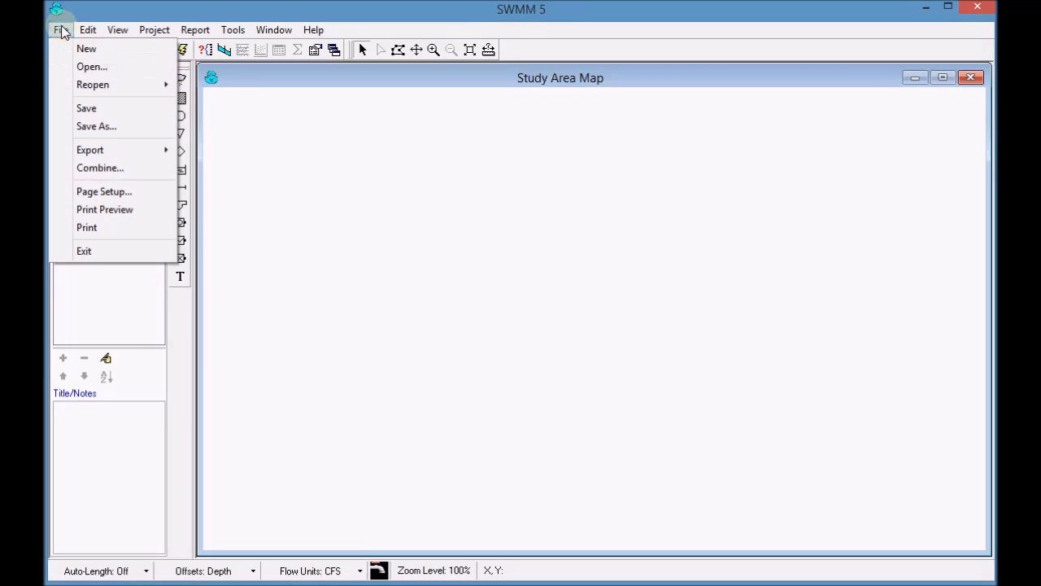
pyautogui.click(66, 72)
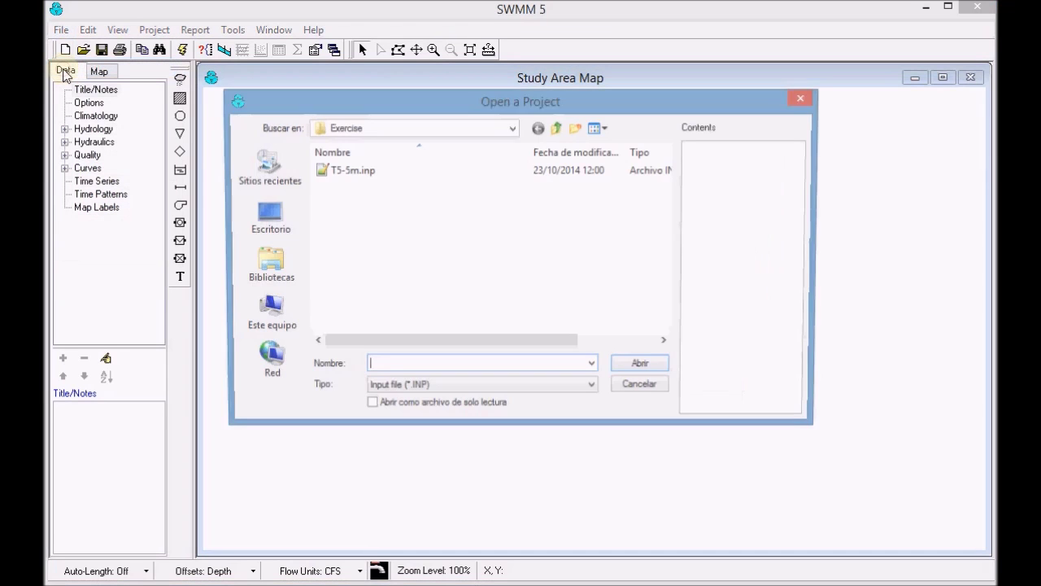
pyautogui.click(358, 174)
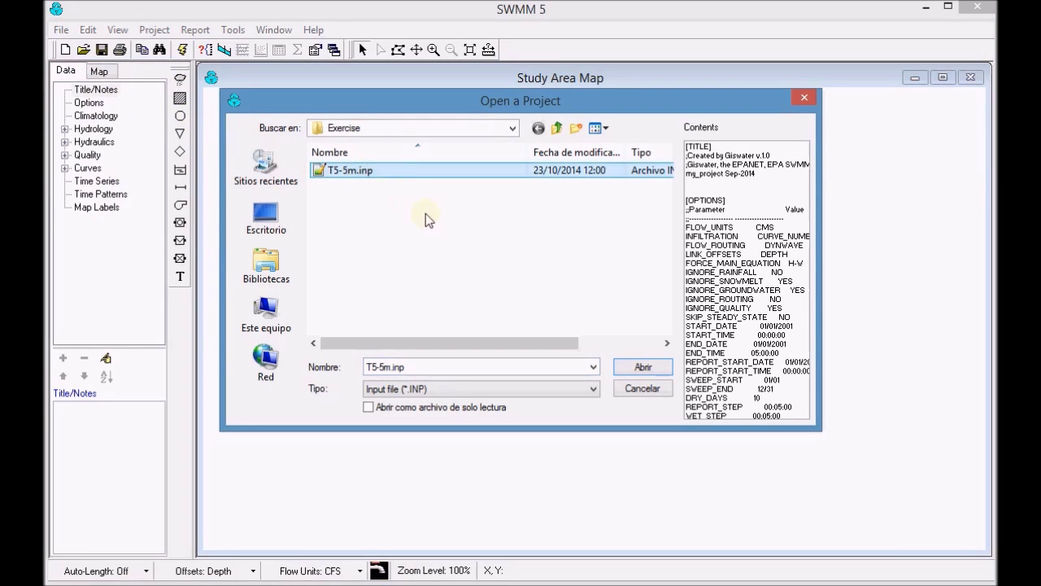
pyautogui.click(643, 368)
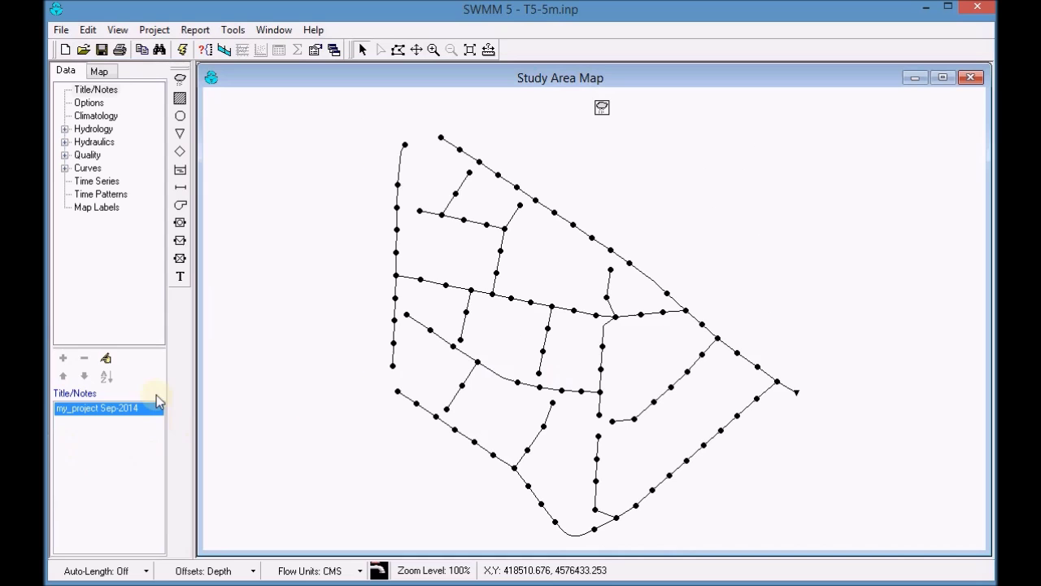
# Step: Run the T5-5m simulation and acknowledge the successful run status summary
pyautogui.click(184, 51)
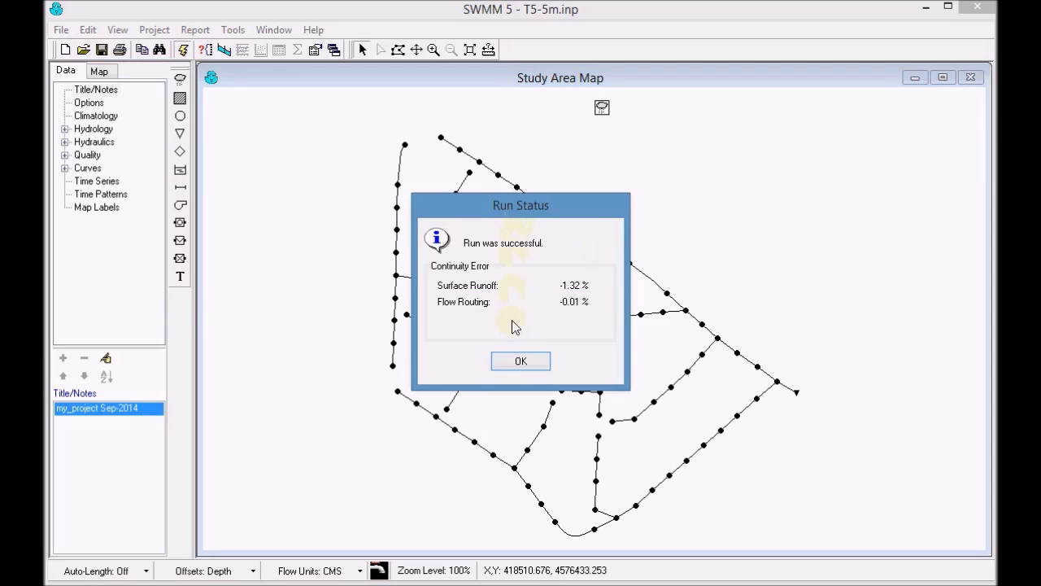
pyautogui.click(513, 362)
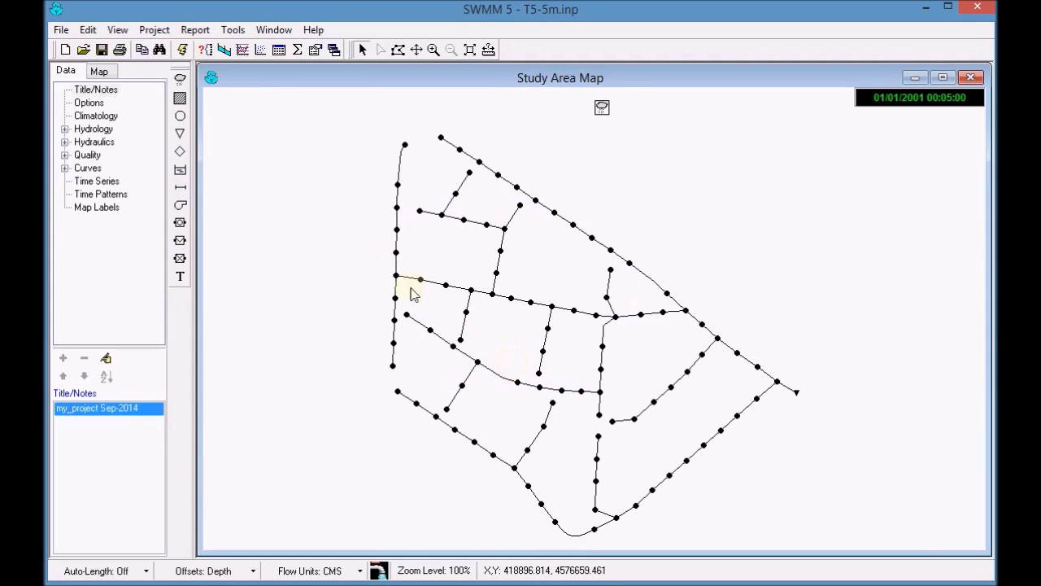
pyautogui.click(196, 30)
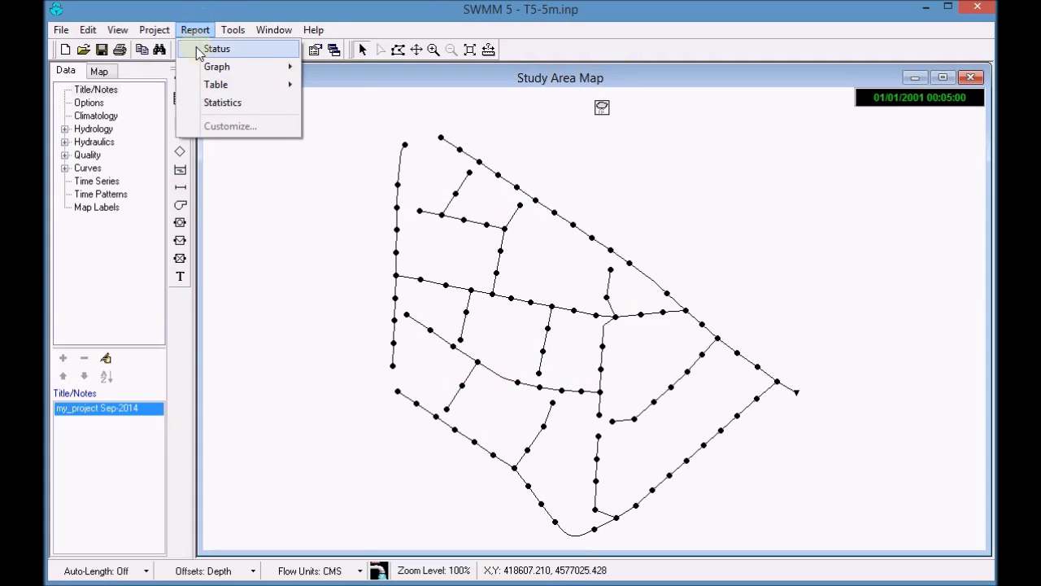
# Step: Maximize the Status report, browse Input Summary through Link Flows sections, then close it
pyautogui.click(217, 49)
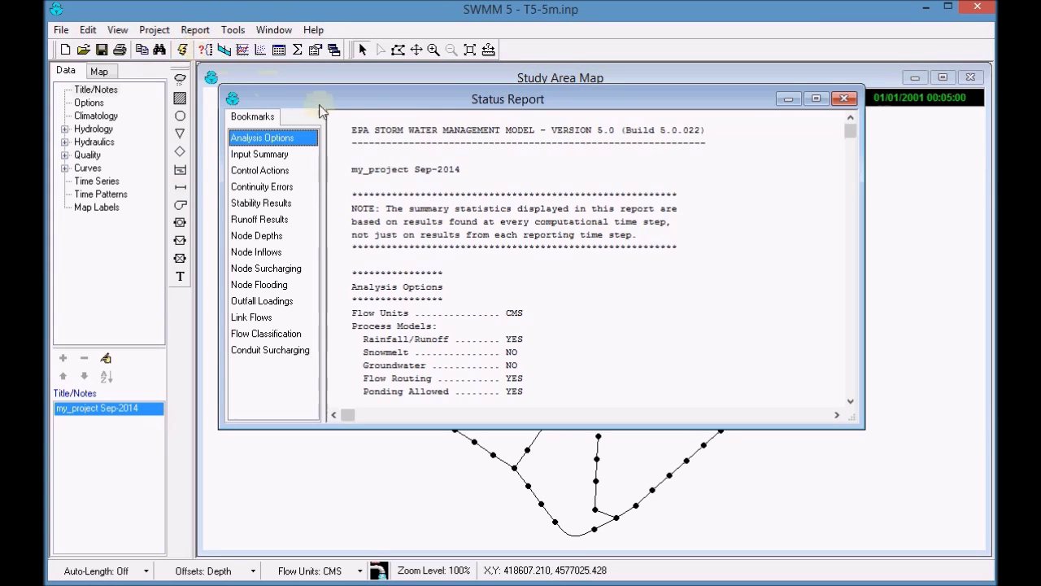
pyautogui.click(818, 99)
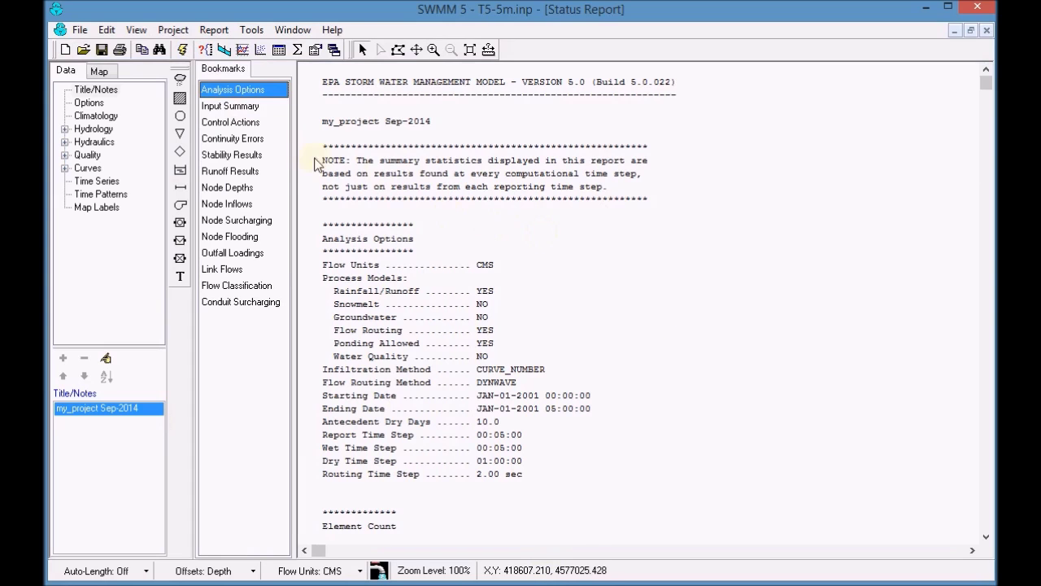
pyautogui.click(246, 108)
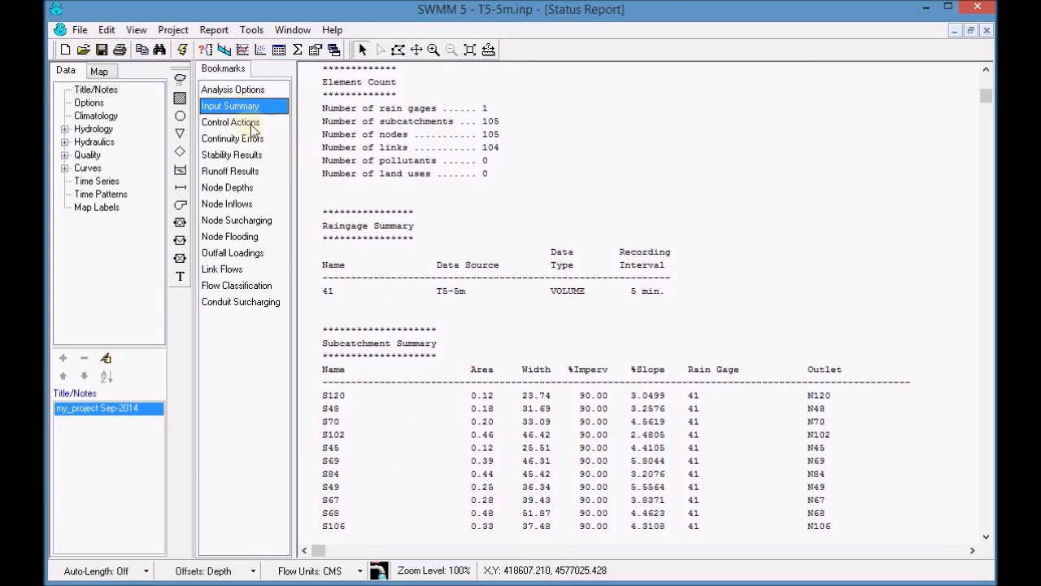
pyautogui.click(252, 127)
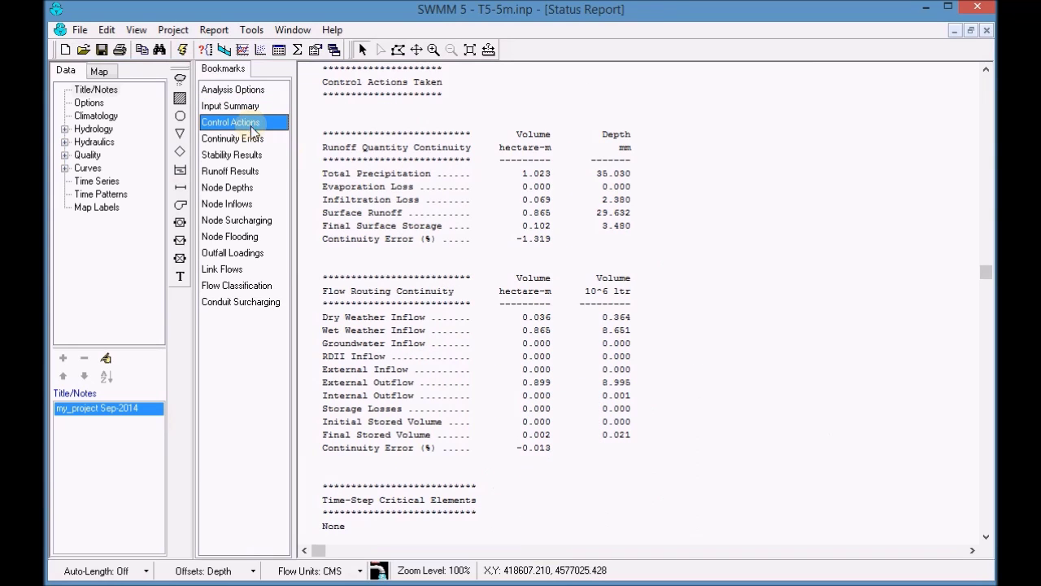
pyautogui.click(248, 140)
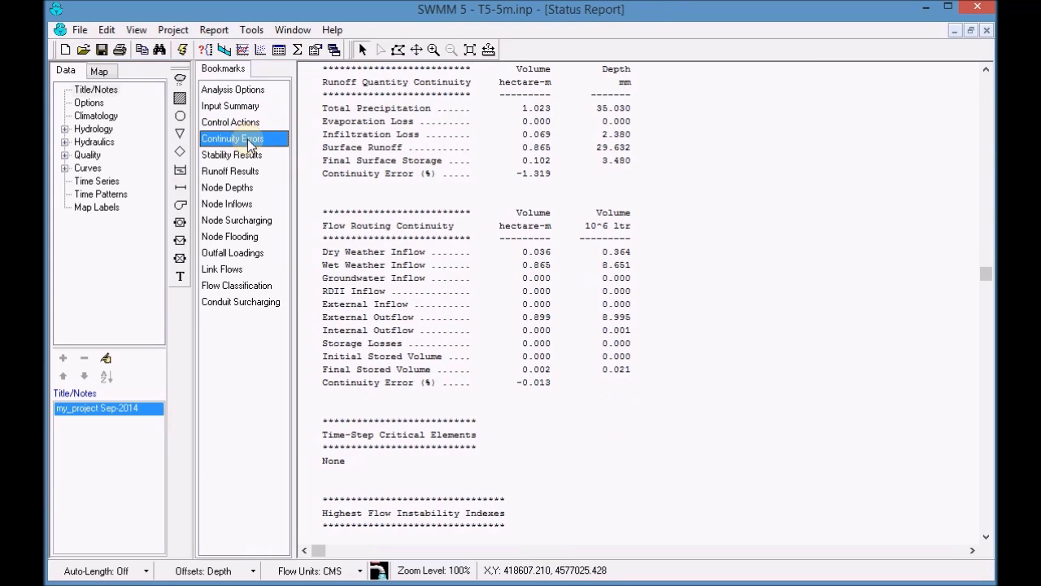
pyautogui.click(249, 173)
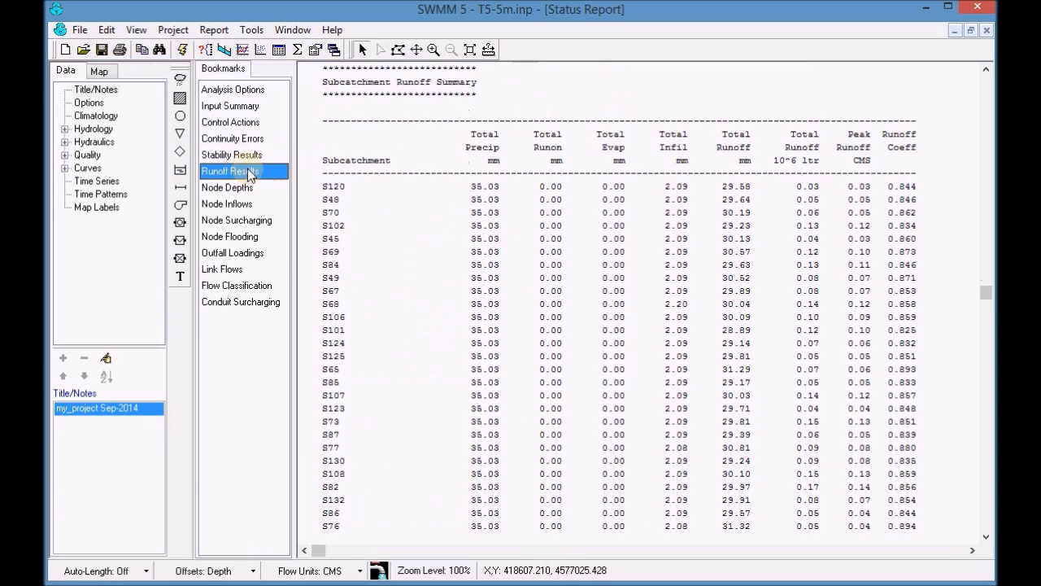
pyautogui.click(248, 205)
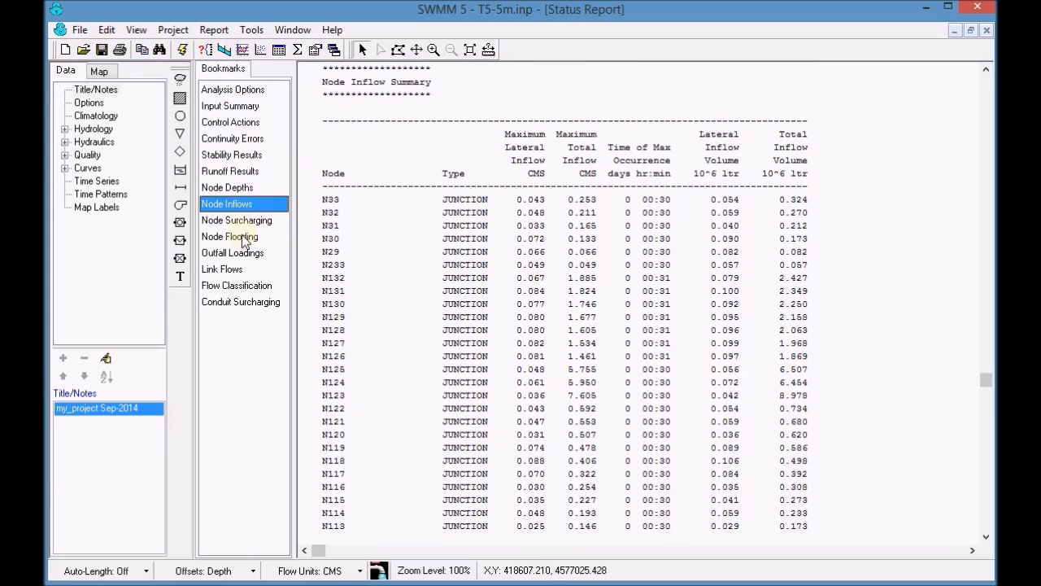
pyautogui.click(244, 239)
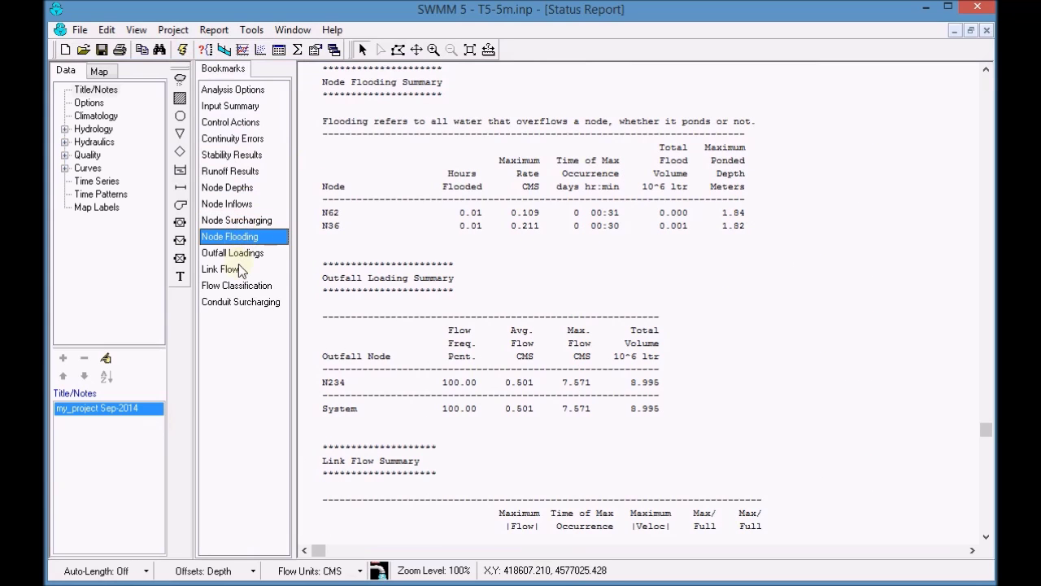
pyautogui.click(240, 270)
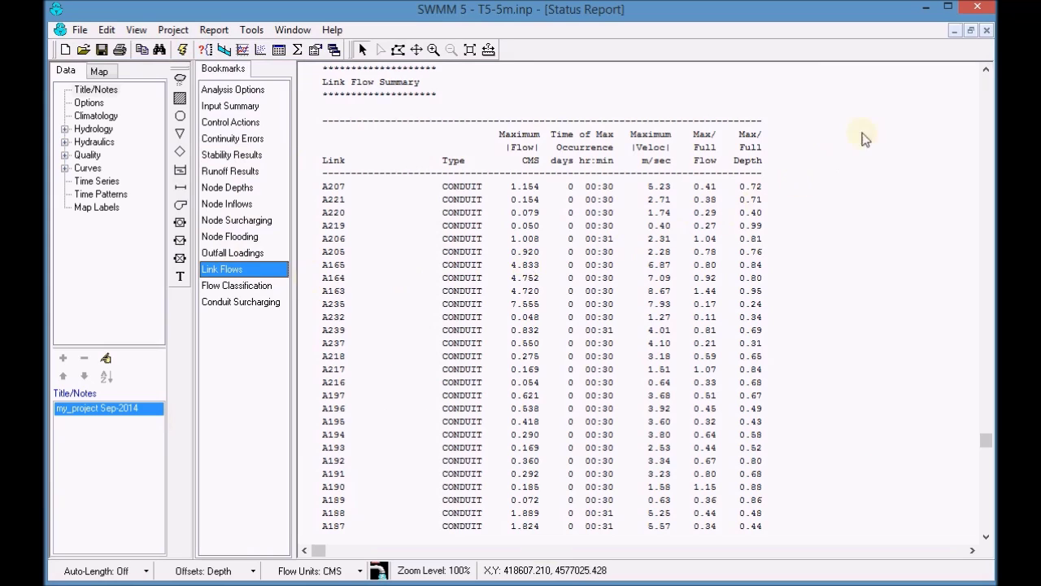
pyautogui.click(987, 30)
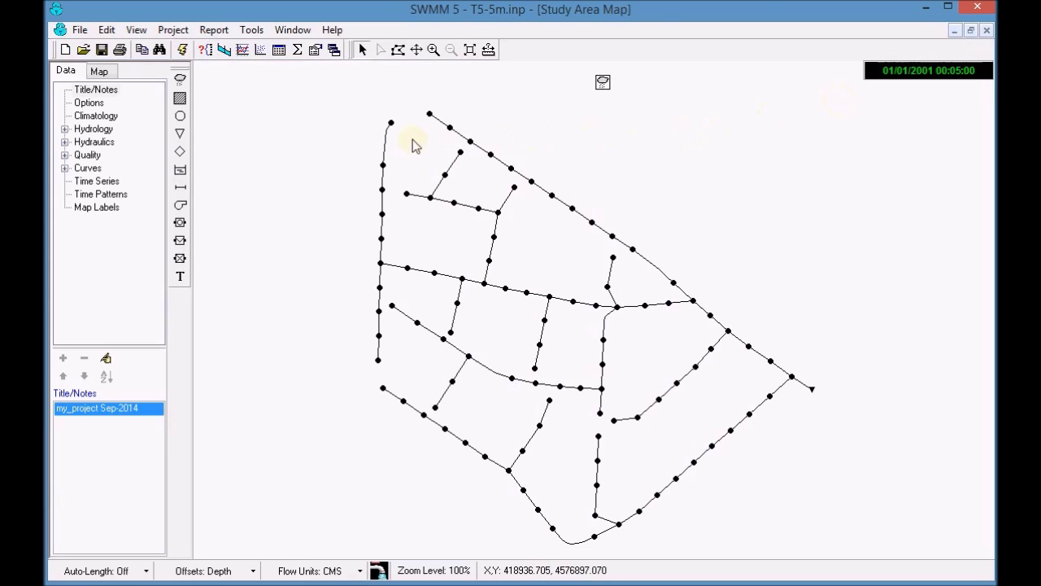
# Step: Theme the map's nodes by Total Inflow and move its legend to the top-left
pyautogui.click(98, 73)
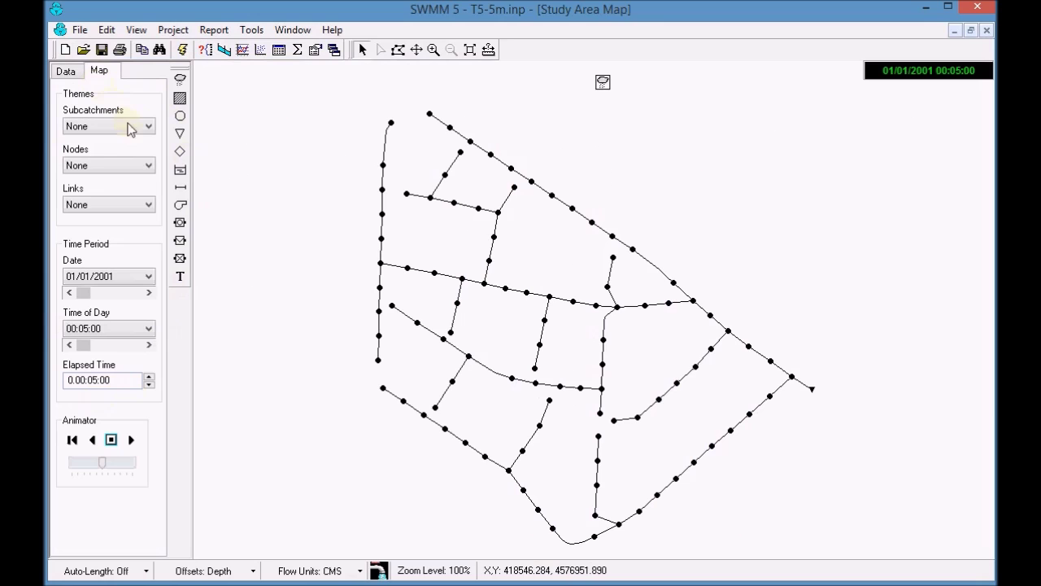
pyautogui.click(149, 166)
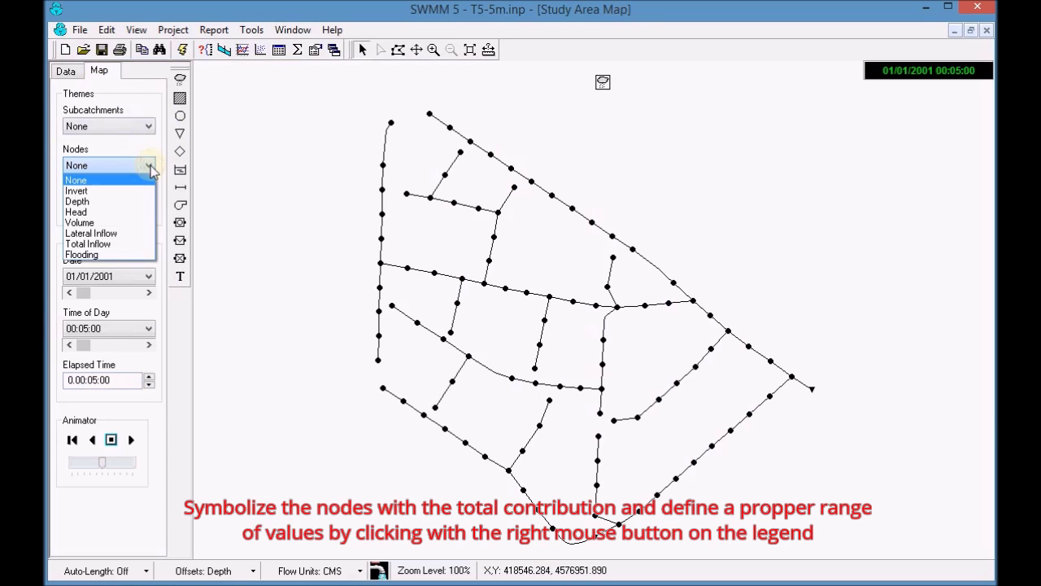
pyautogui.click(140, 244)
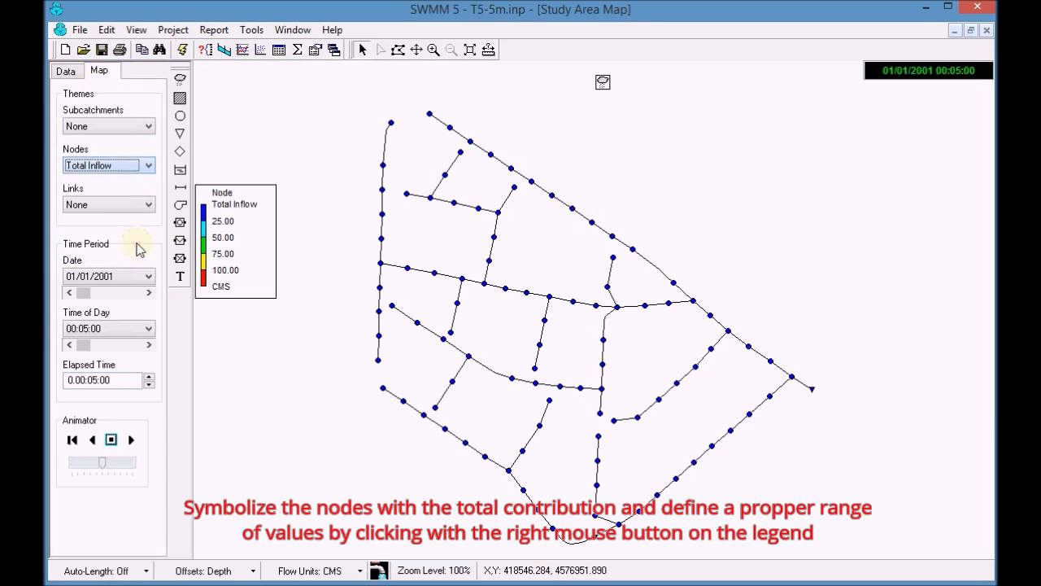
pyautogui.moveTo(220, 280); pyautogui.dragTo(234, 173)
# Step: Set the Total Inflow legend breaks to 1, 2, 5 and 10
pyautogui.rightClick(242, 142)
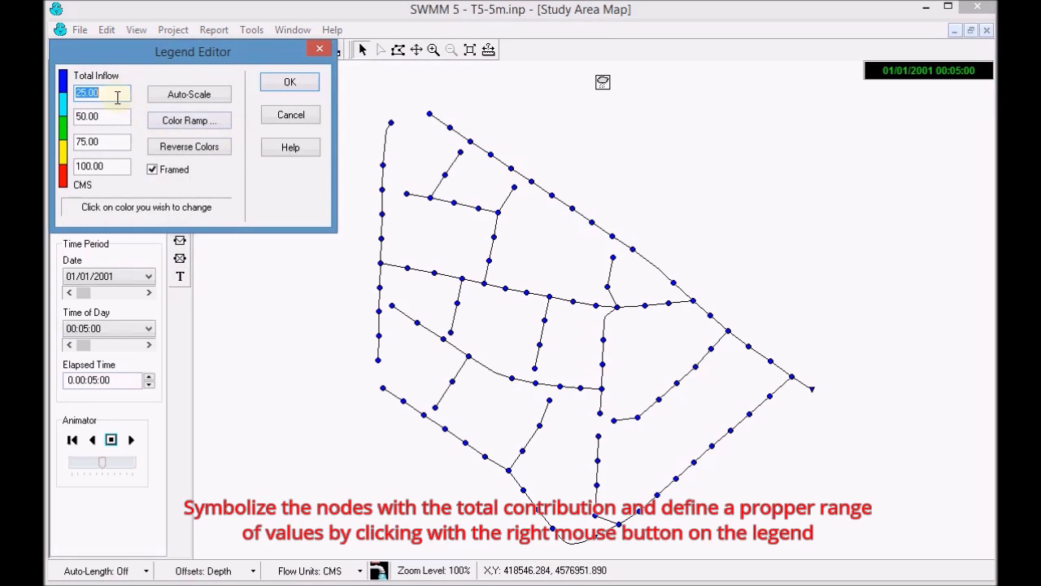
pyautogui.write('1')
pyautogui.moveTo(115, 117); pyautogui.dragTo(74, 117)
pyautogui.write('2')
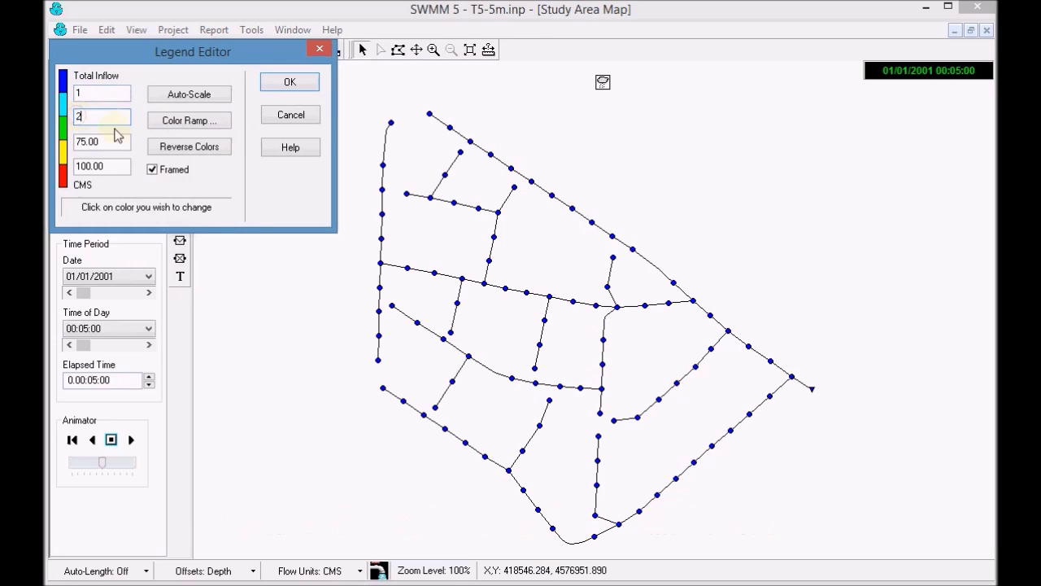
pyautogui.moveTo(121, 143); pyautogui.dragTo(74, 144)
pyautogui.write('5')
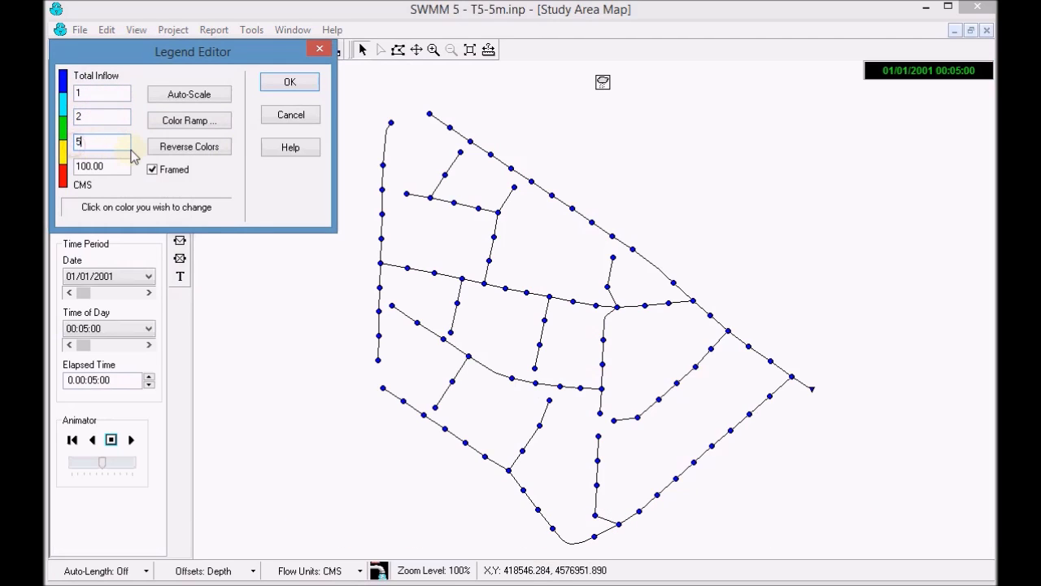
pyautogui.moveTo(123, 166); pyautogui.dragTo(72, 166)
pyautogui.write('10')
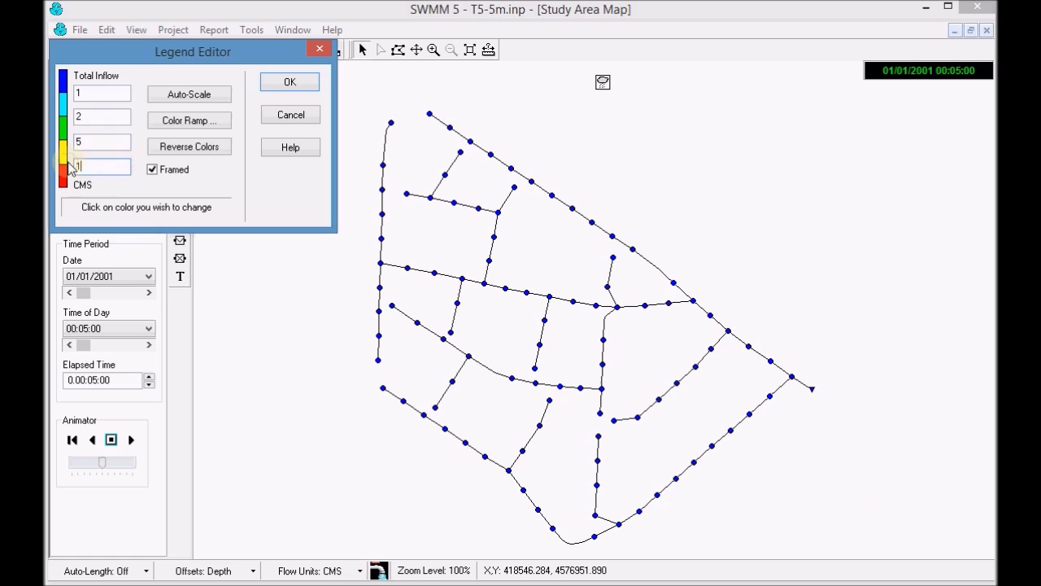
pyautogui.click(291, 82)
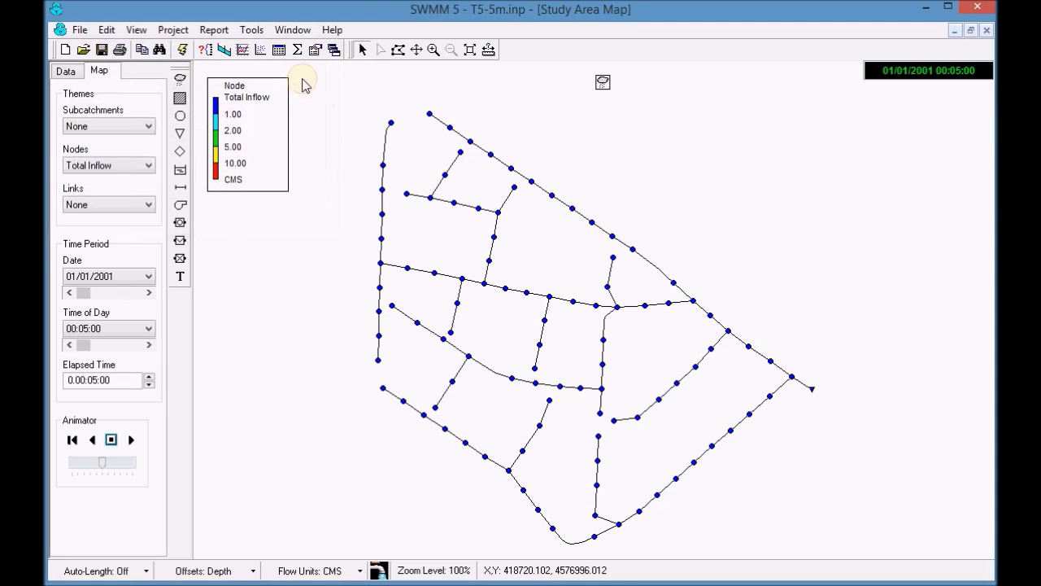
# Step: Theme links by Capacity, place its legend below the inflow legend, and confirm breaks 0.25–1.00
pyautogui.click(149, 204)
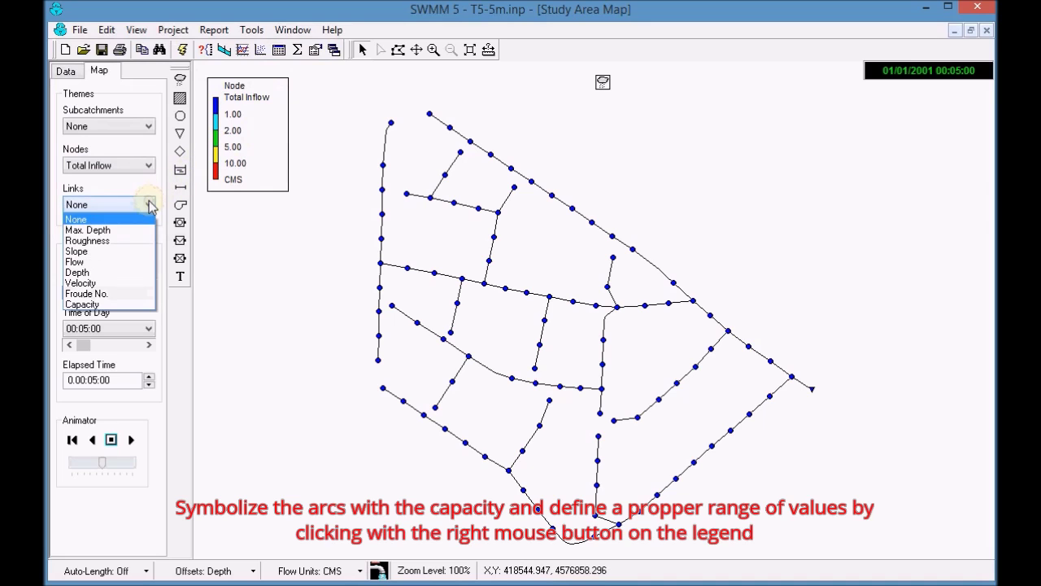
pyautogui.click(128, 305)
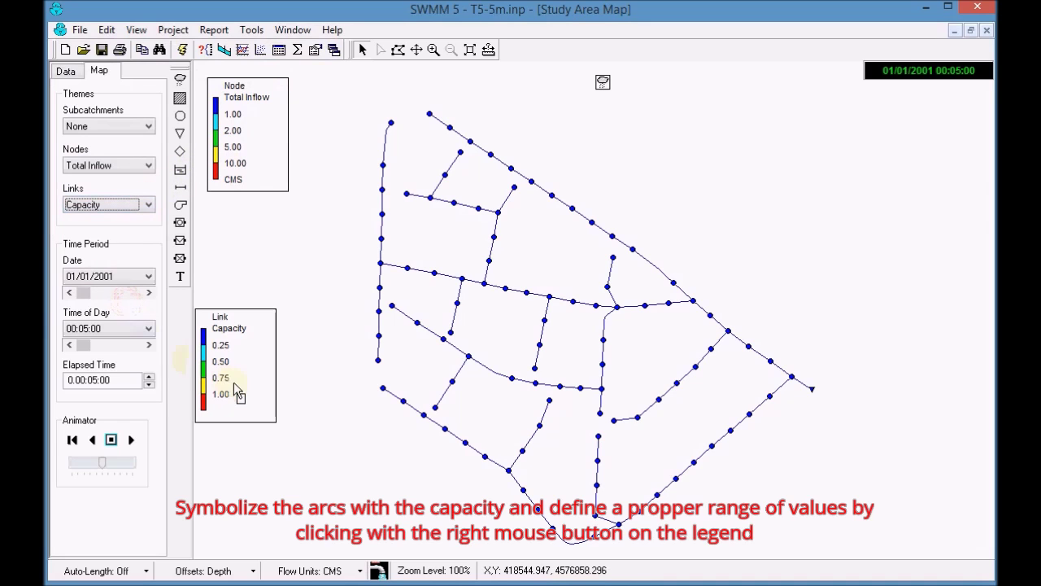
pyautogui.moveTo(233, 391); pyautogui.dragTo(251, 285)
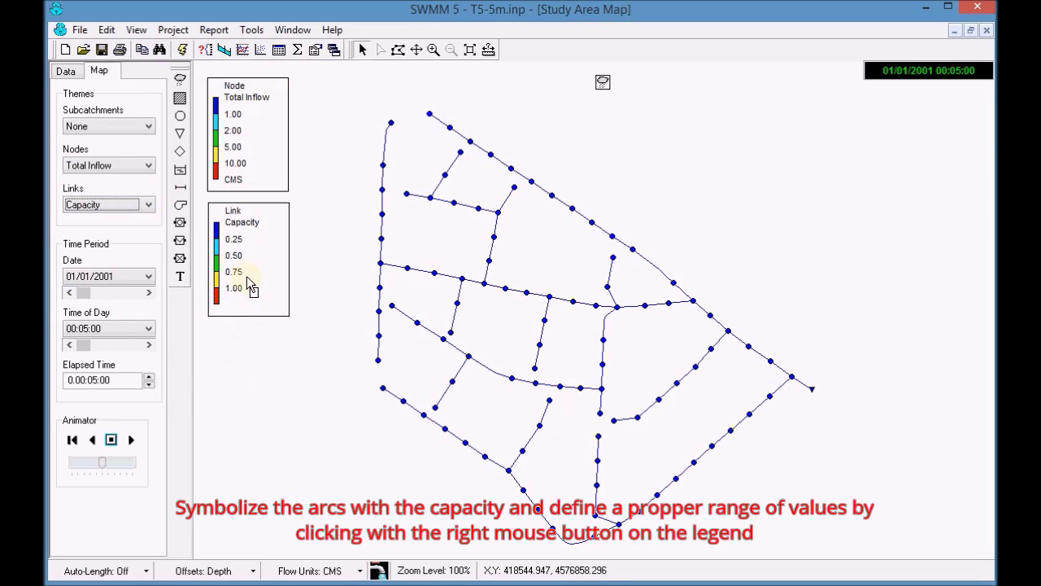
pyautogui.rightClick(251, 287)
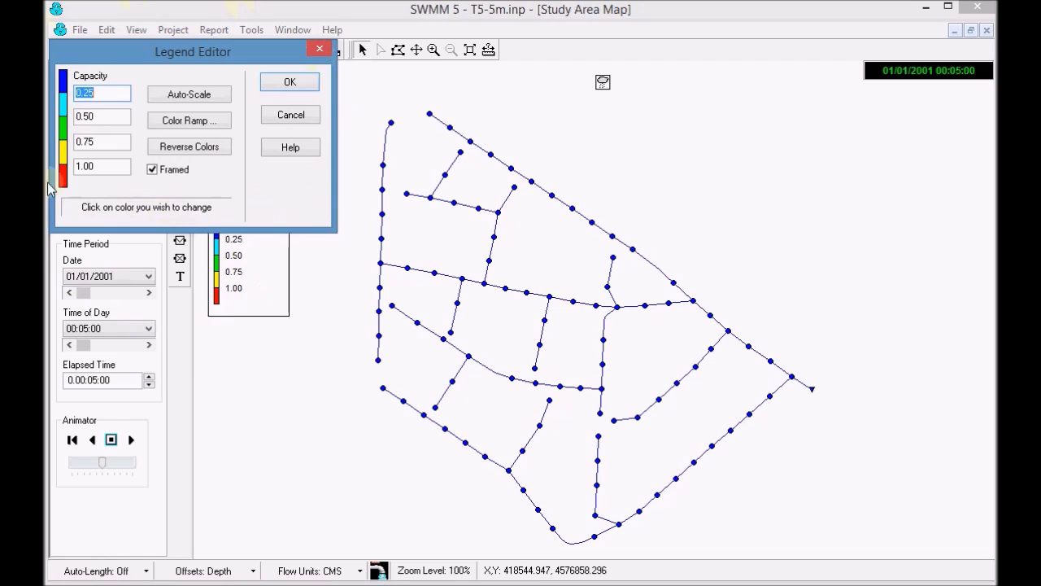
pyautogui.click(292, 83)
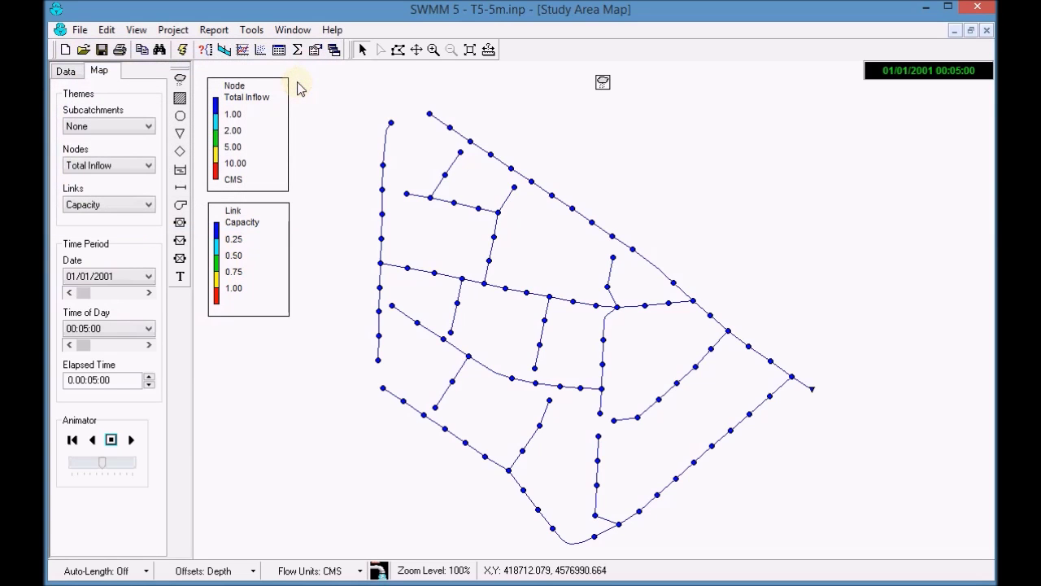
# Step: Animate the results, stop, and set the time of day back to 00:05:00
pyautogui.click(132, 439)
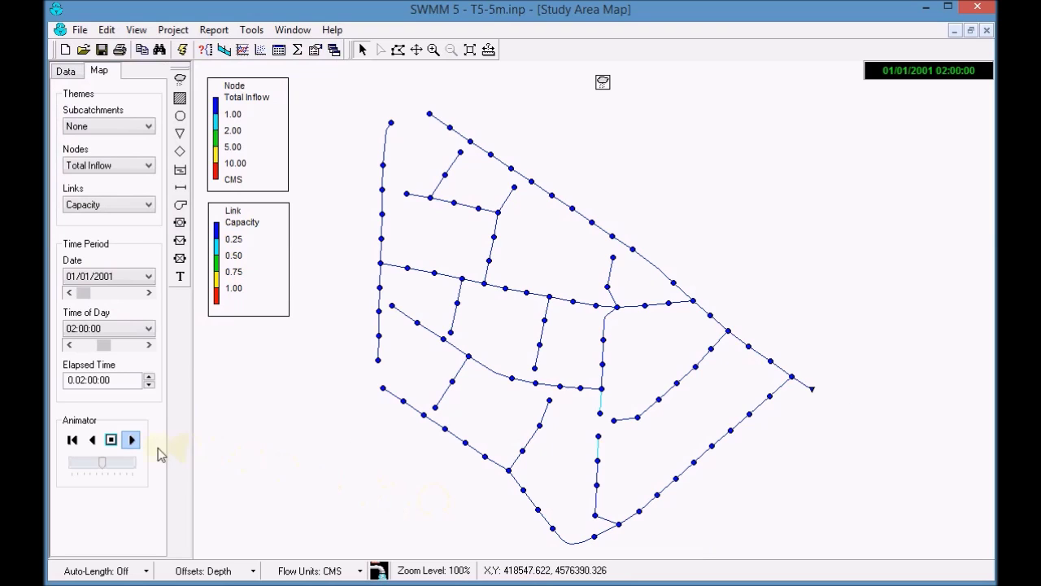
pyautogui.click(113, 440)
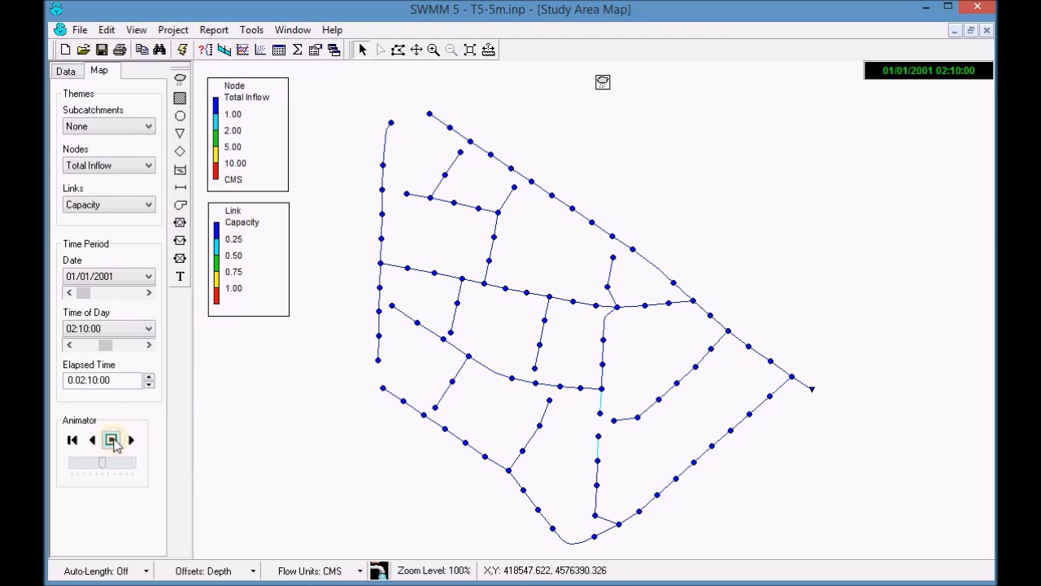
pyautogui.click(102, 345)
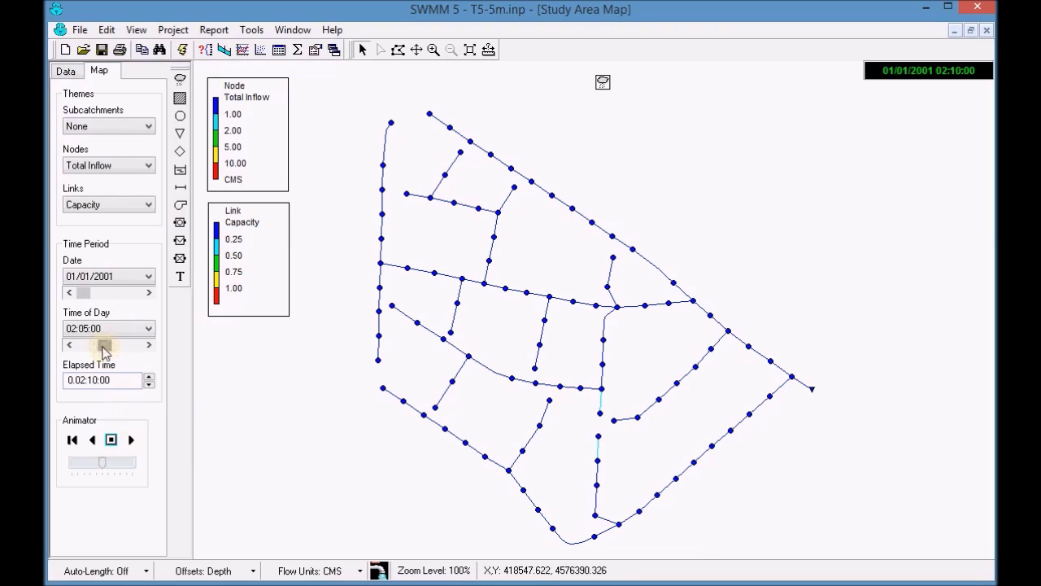
pyautogui.moveTo(103, 350); pyautogui.dragTo(71, 348)
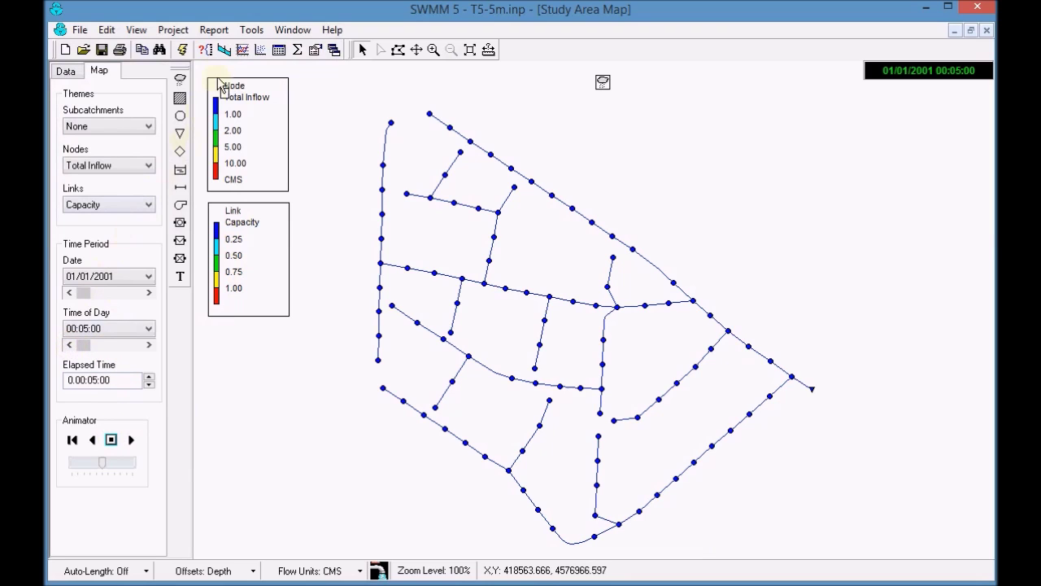
# Step: Plot the water elevation profile along the found path from start node N62 to end node N38
pyautogui.click(224, 50)
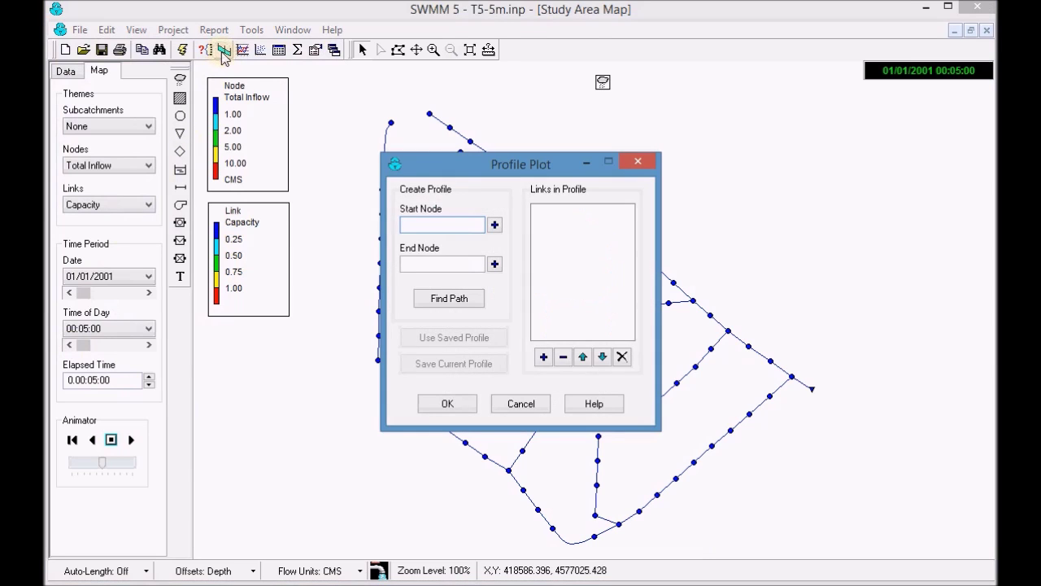
pyautogui.moveTo(455, 170); pyautogui.dragTo(789, 133)
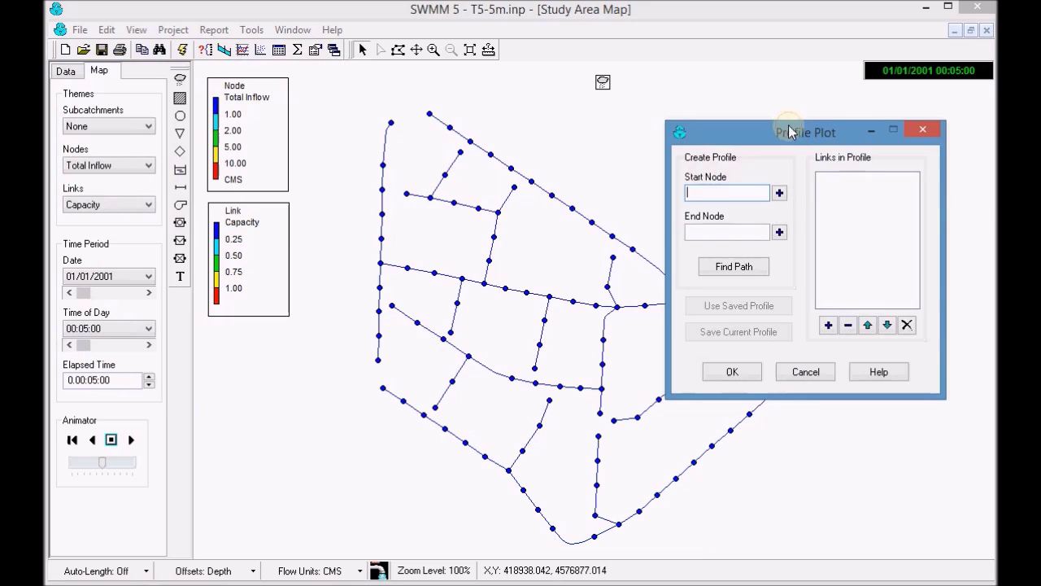
pyautogui.click(746, 192)
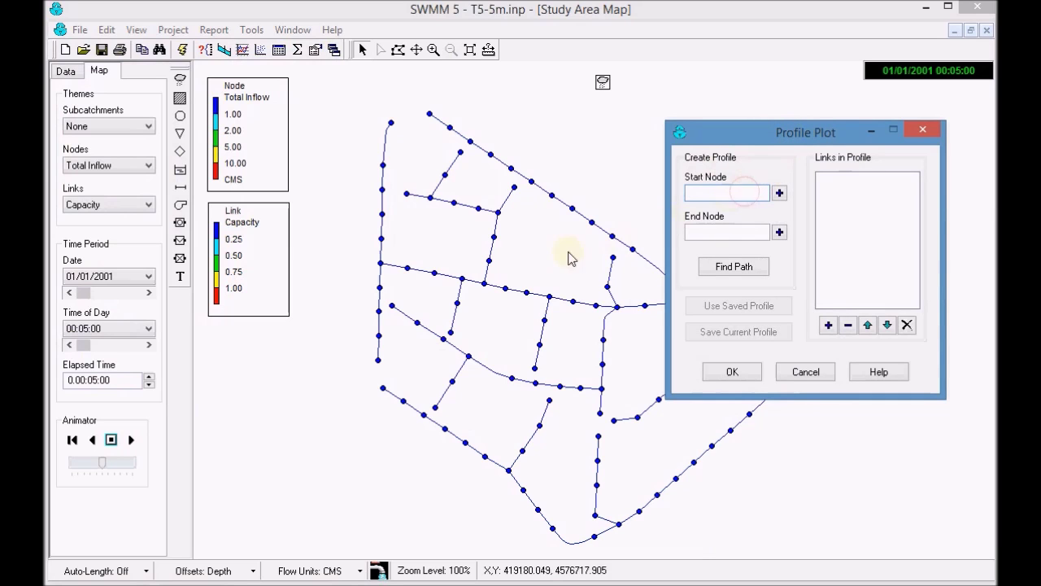
pyautogui.click(488, 261)
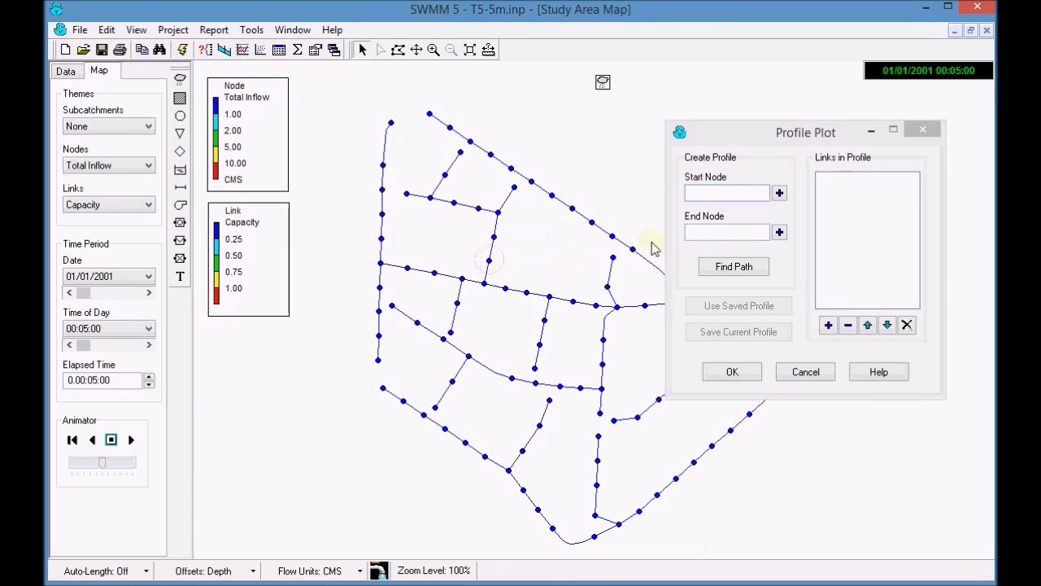
pyautogui.click(779, 193)
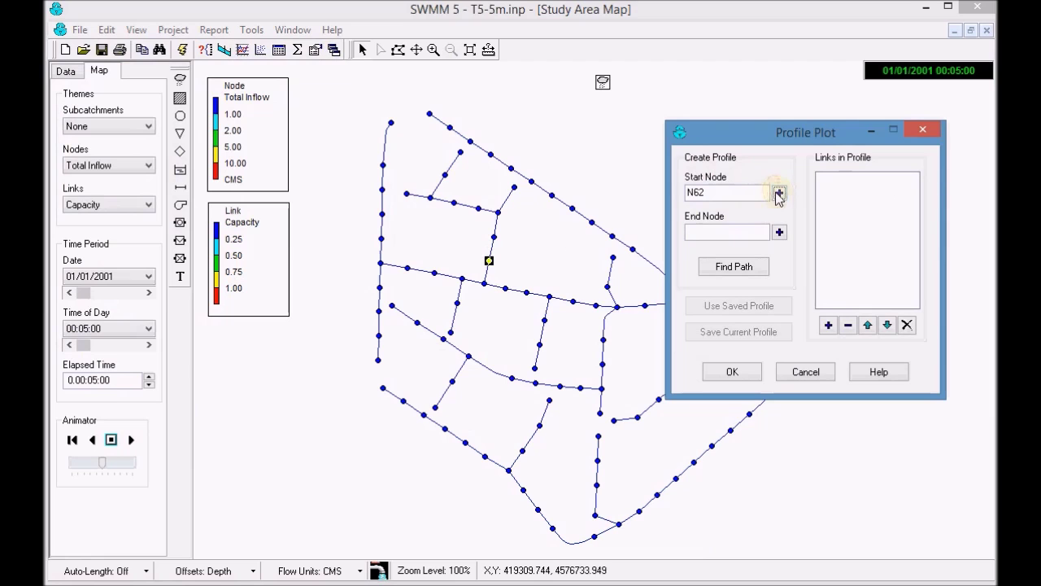
pyautogui.click(571, 301)
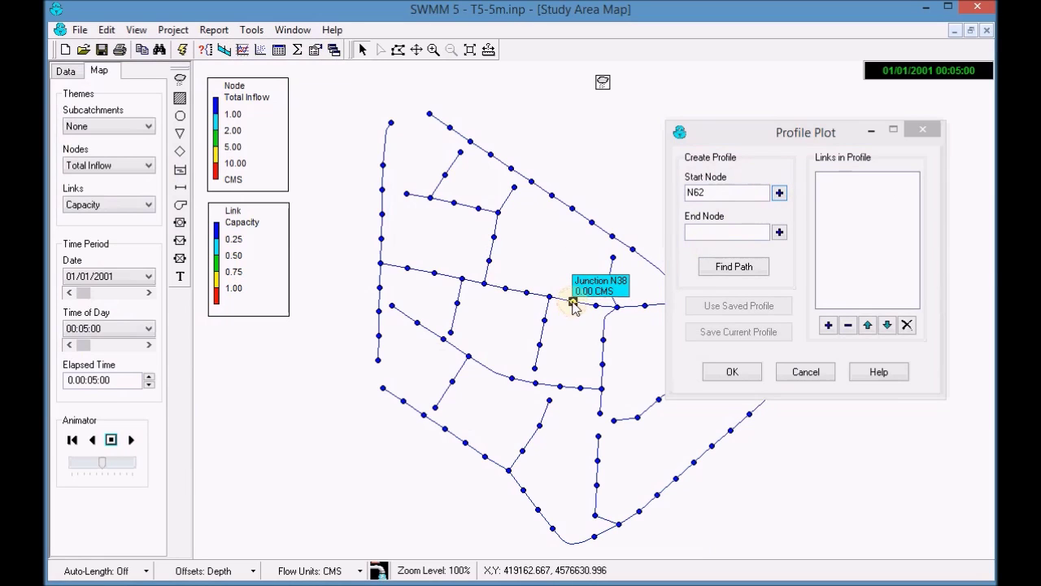
pyautogui.click(780, 233)
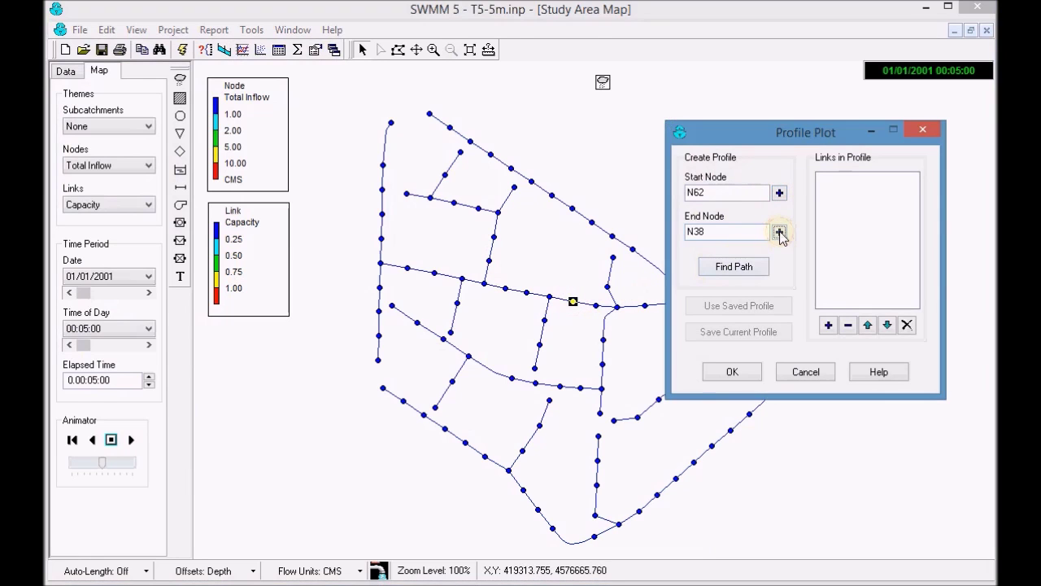
pyautogui.click(740, 269)
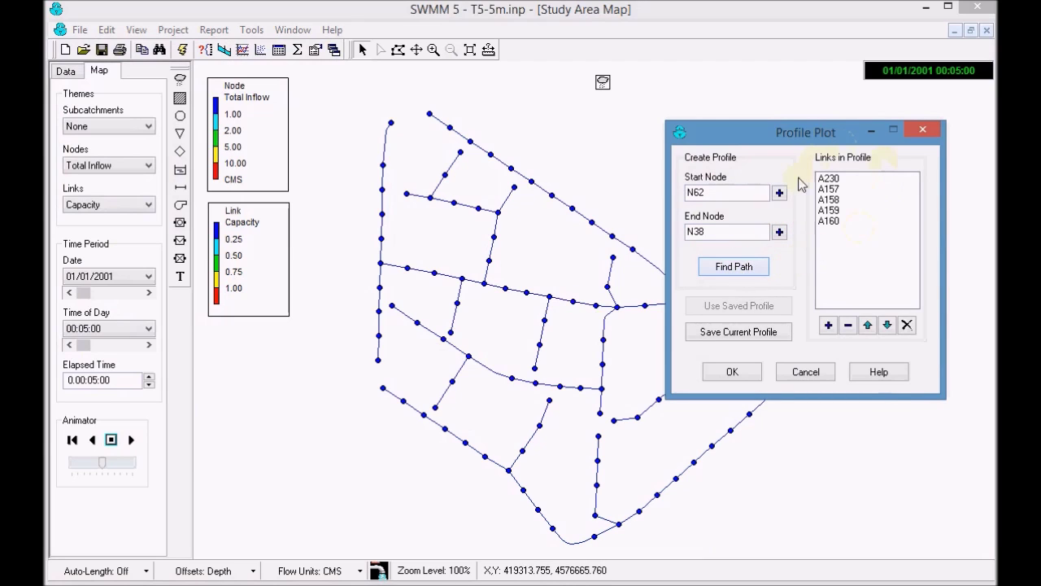
pyautogui.click(732, 371)
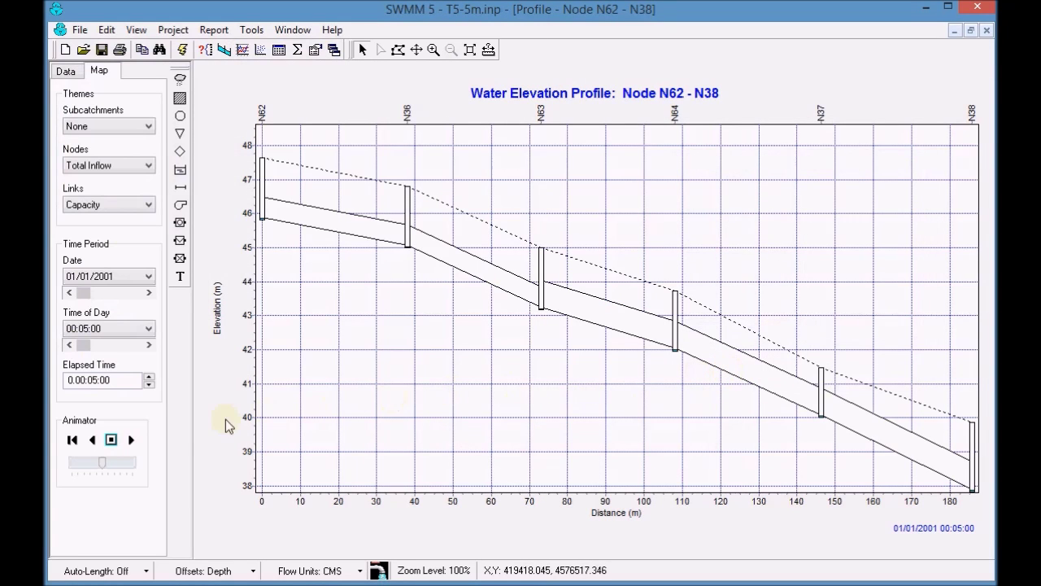
# Step: Animate the profile, set the time back to 00:30:00, then close the profile window
pyautogui.click(130, 442)
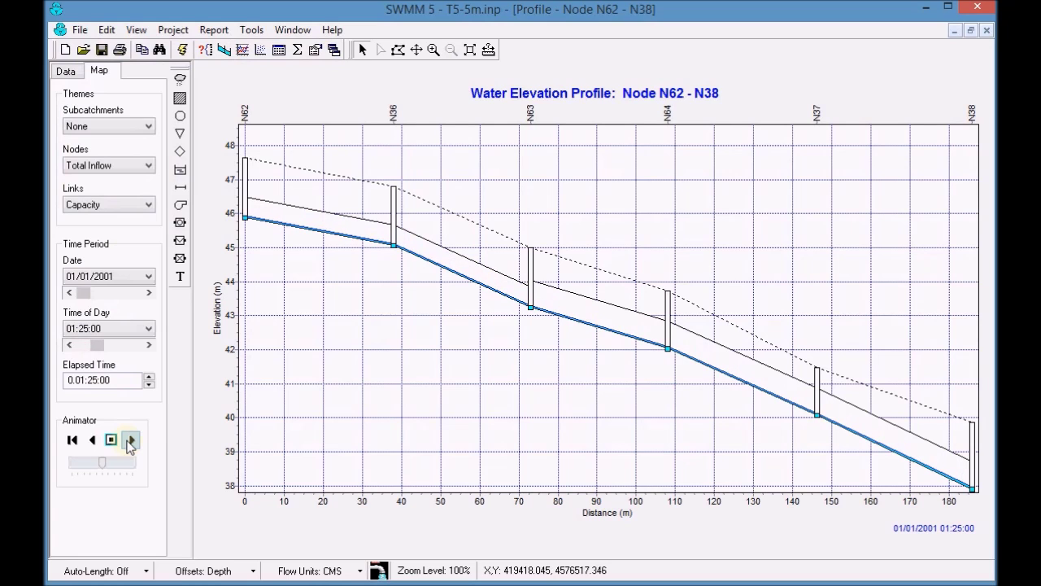
pyautogui.click(110, 439)
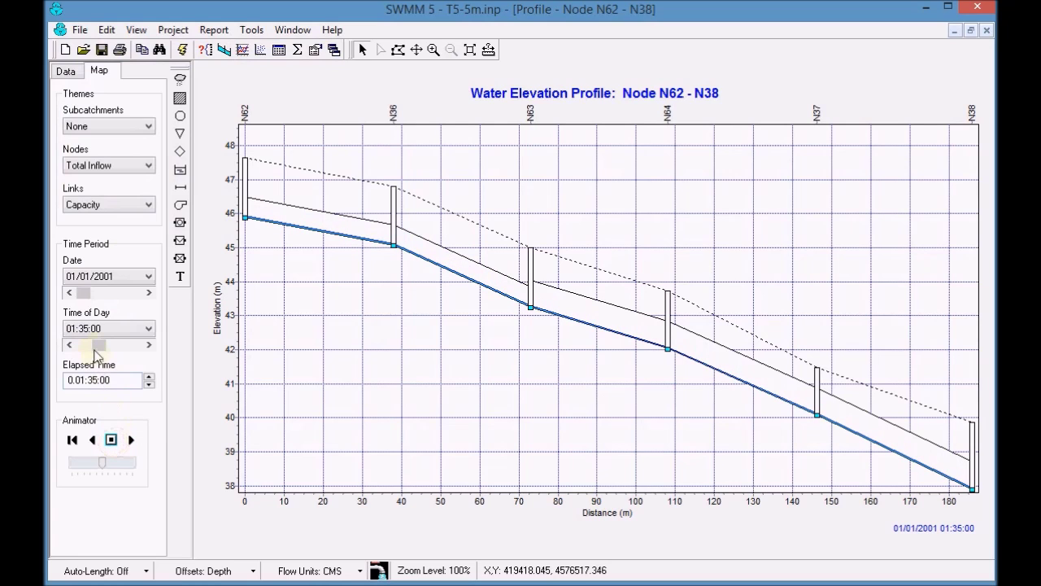
pyautogui.moveTo(96, 353); pyautogui.dragTo(80, 350)
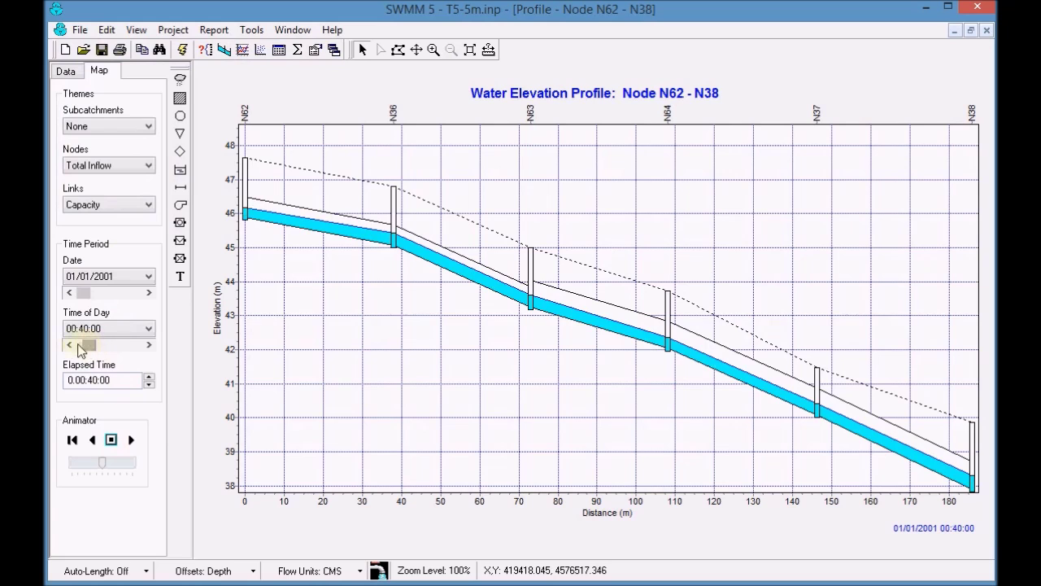
pyautogui.click(70, 346)
pyautogui.click(70, 346)
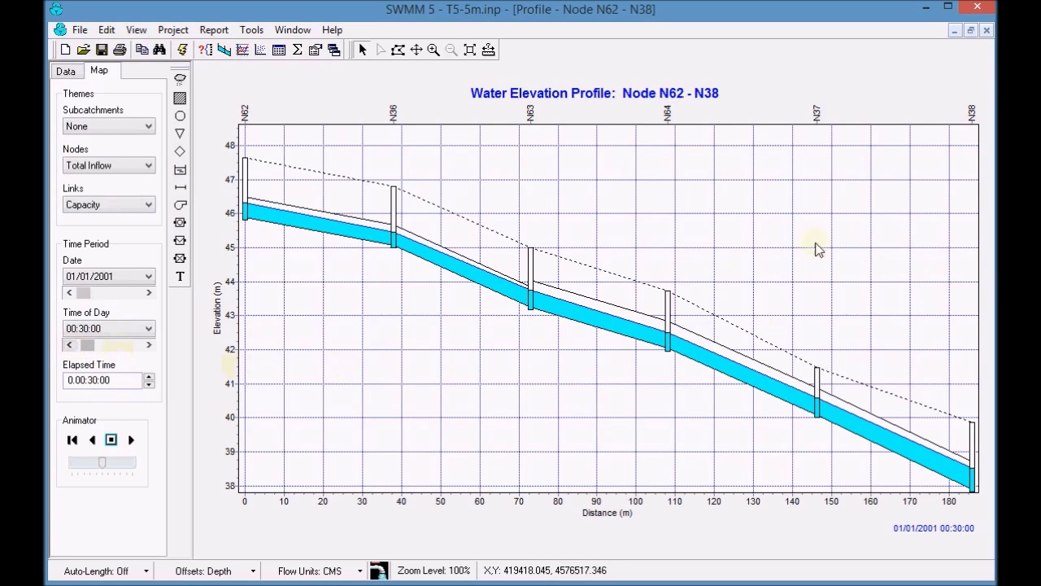
pyautogui.click(986, 30)
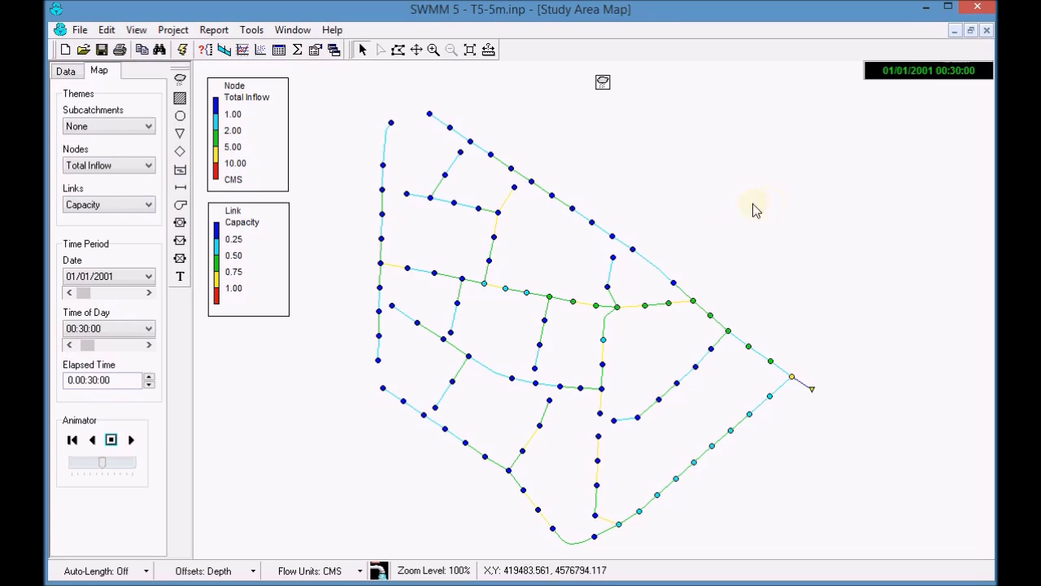
# Step: Show the Report menu's Graph submenu of report types
pyautogui.click(220, 29)
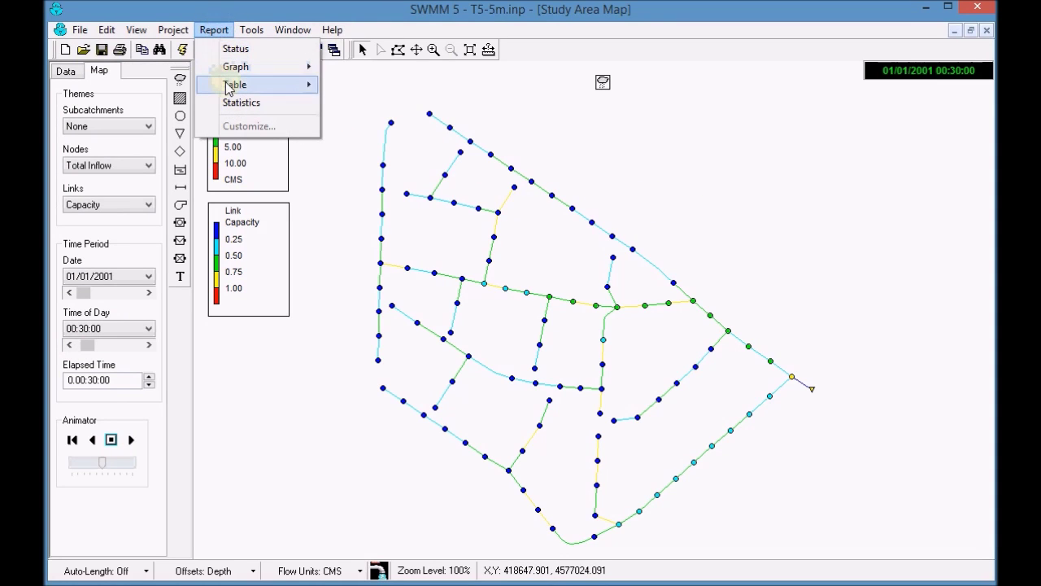
pyautogui.moveTo(231, 70)
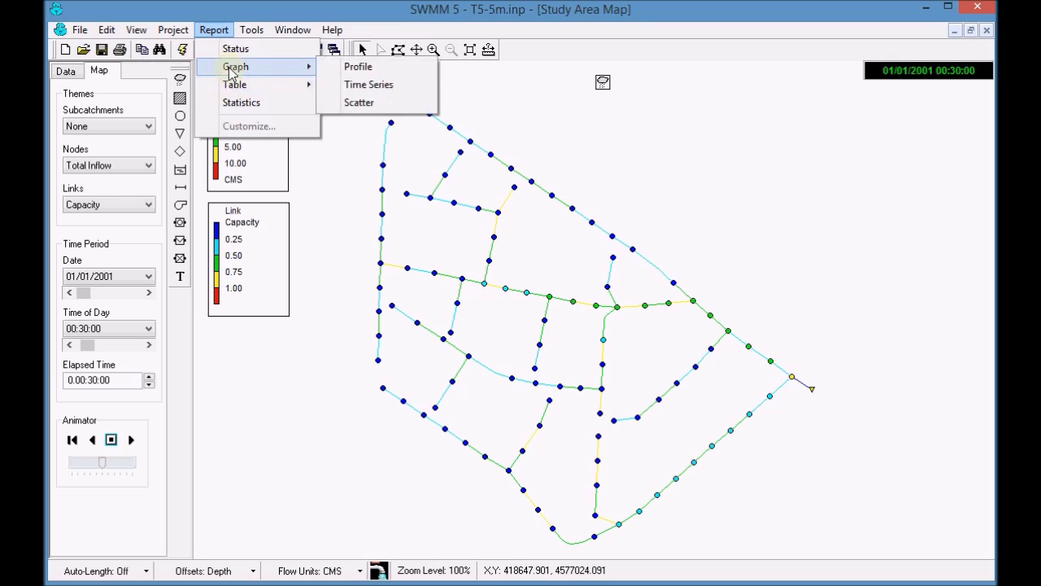
# Step: Create a time series graph of Total Inflow at node N38 using Date/Time format
pyautogui.click(381, 86)
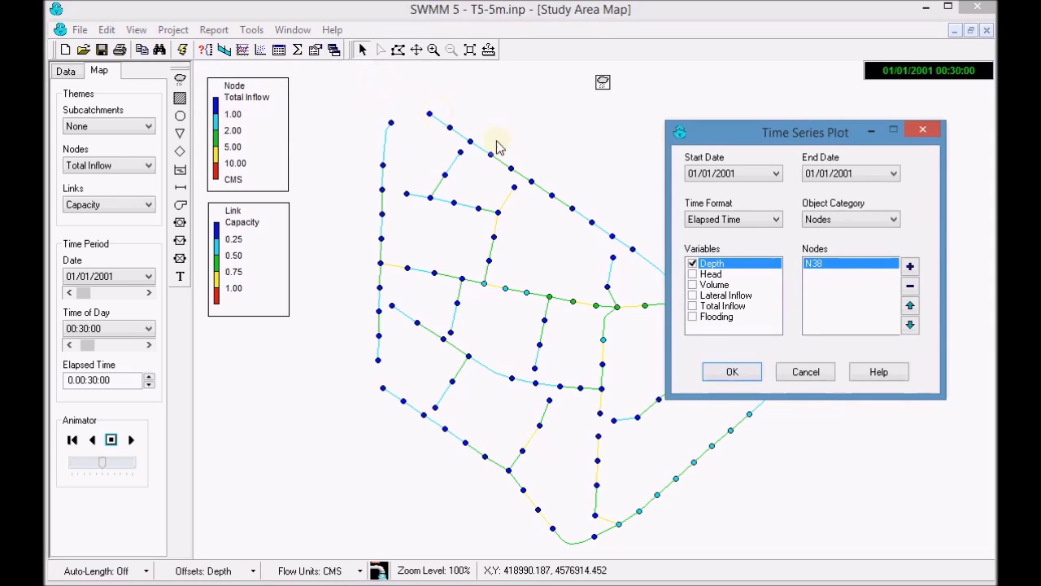
pyautogui.click(777, 220)
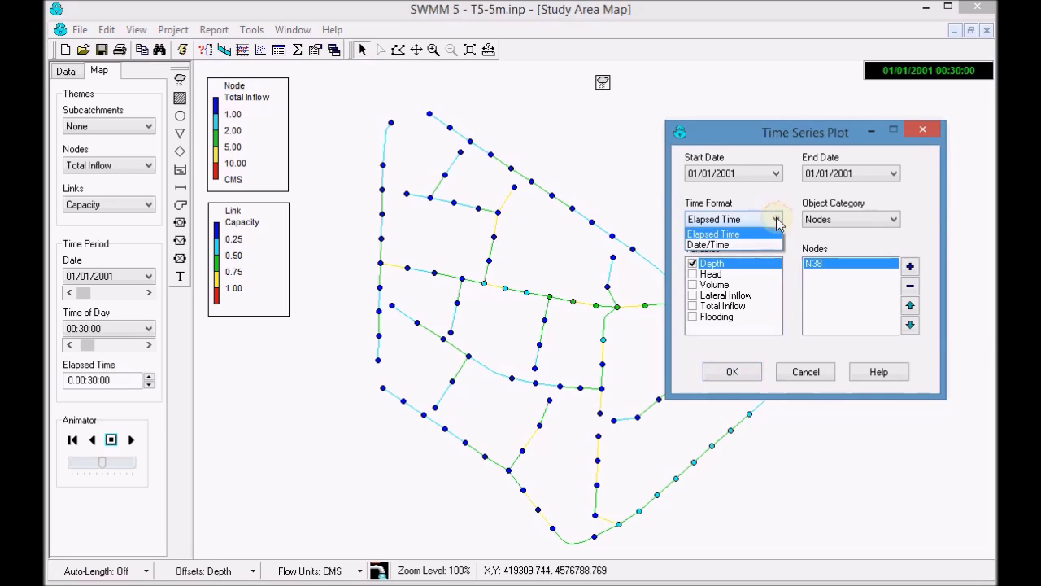
pyautogui.click(774, 246)
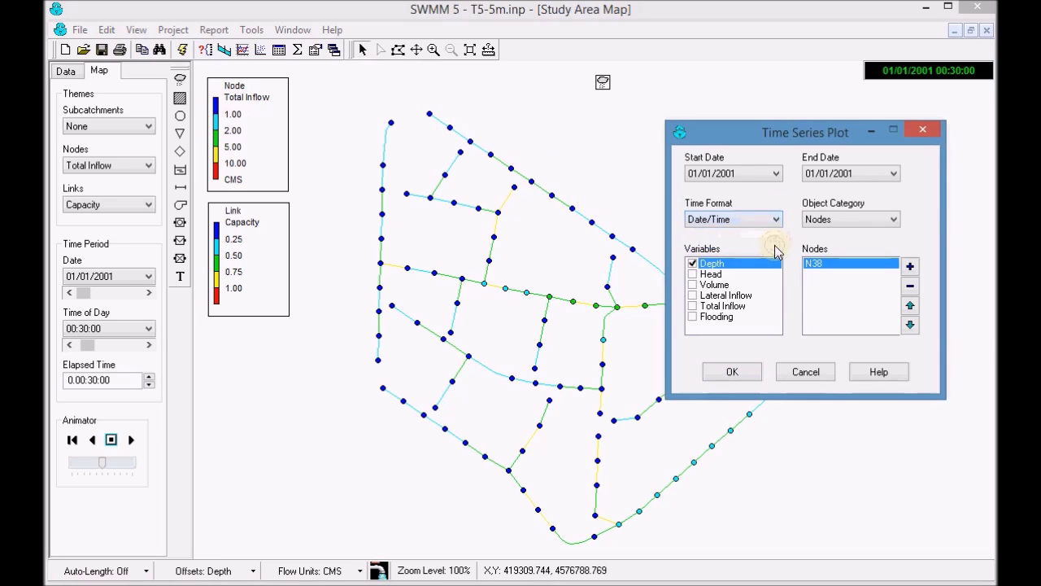
pyautogui.click(869, 219)
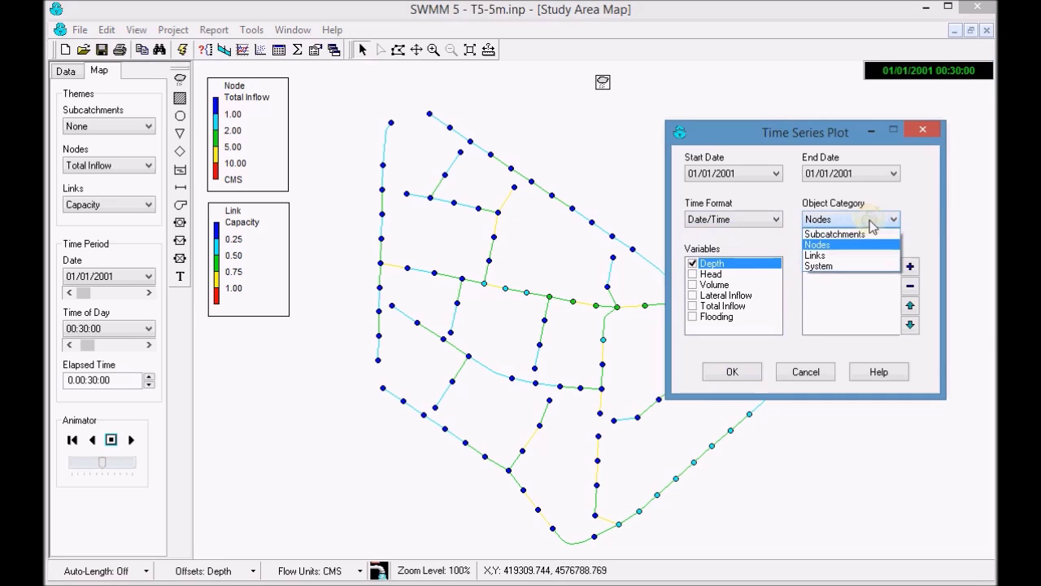
pyautogui.click(873, 244)
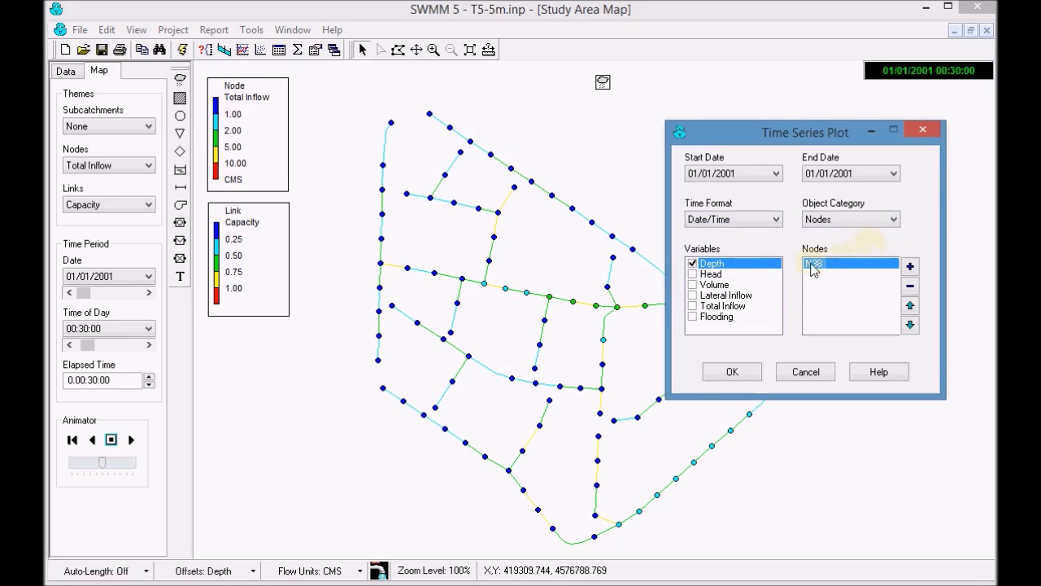
pyautogui.click(706, 307)
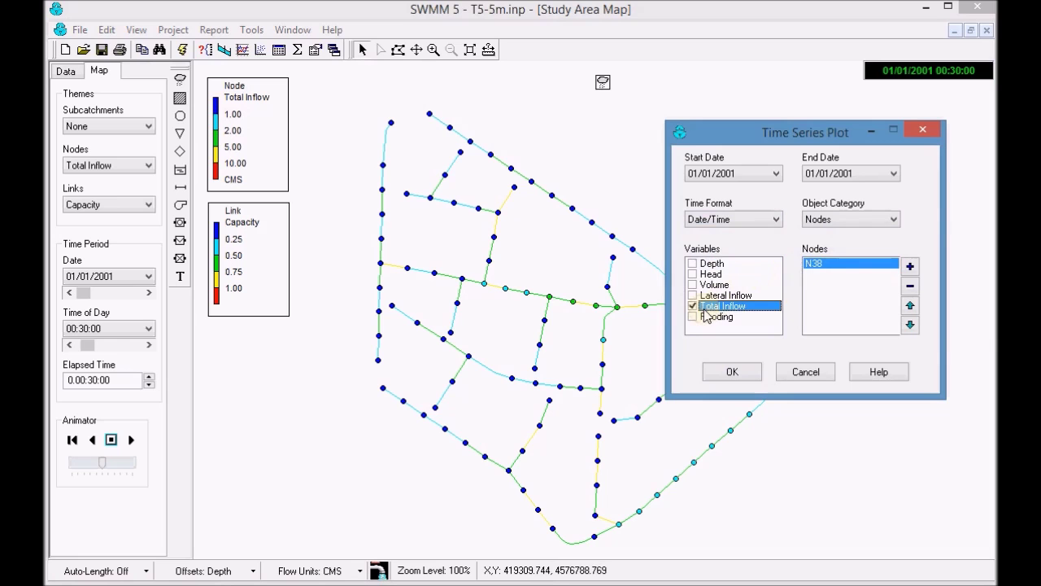
pyautogui.click(734, 372)
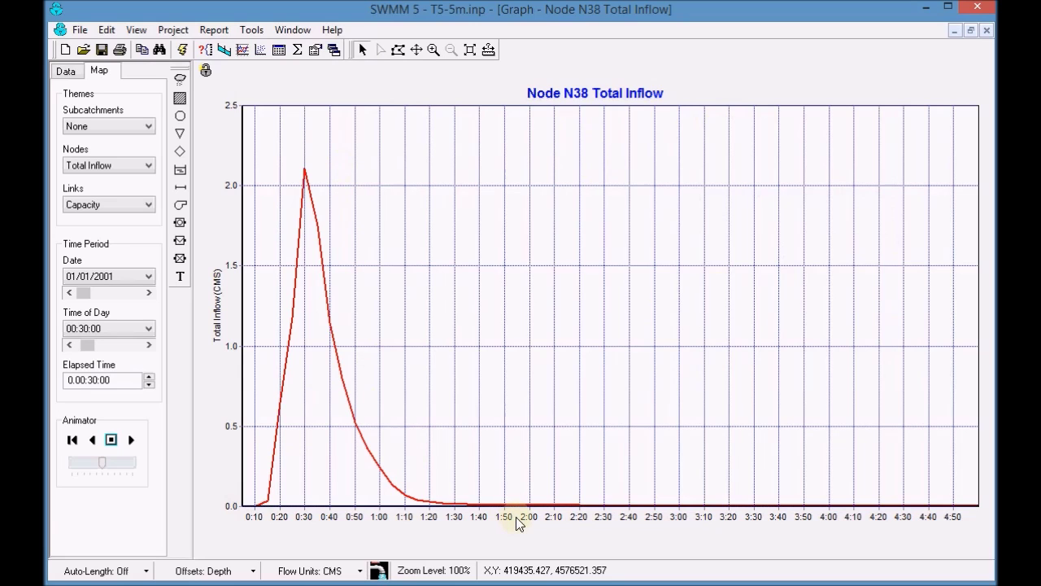
# Step: Close the N38 Total Inflow graph to show the 00:30:00 Study Area Map again
pyautogui.click(986, 31)
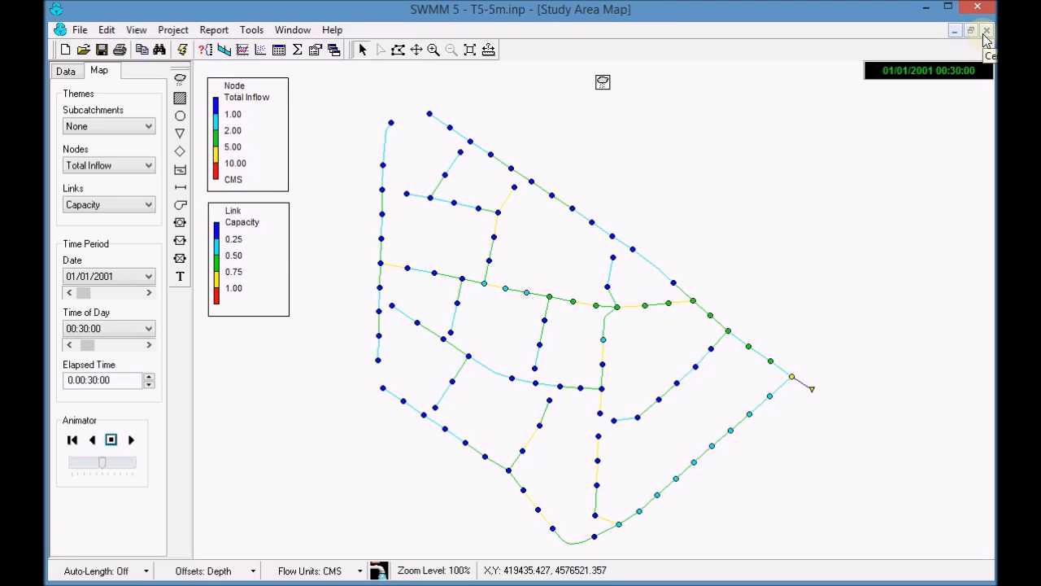